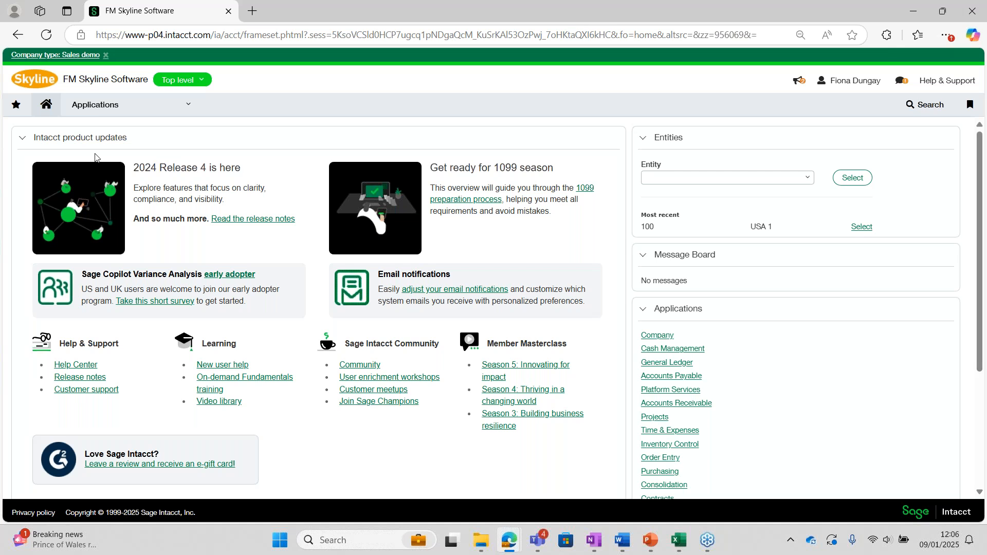
- Open the company's user administration list and open the A/P Manager user's record for editing
left_click(95, 105)
mouse_move(99, 174)
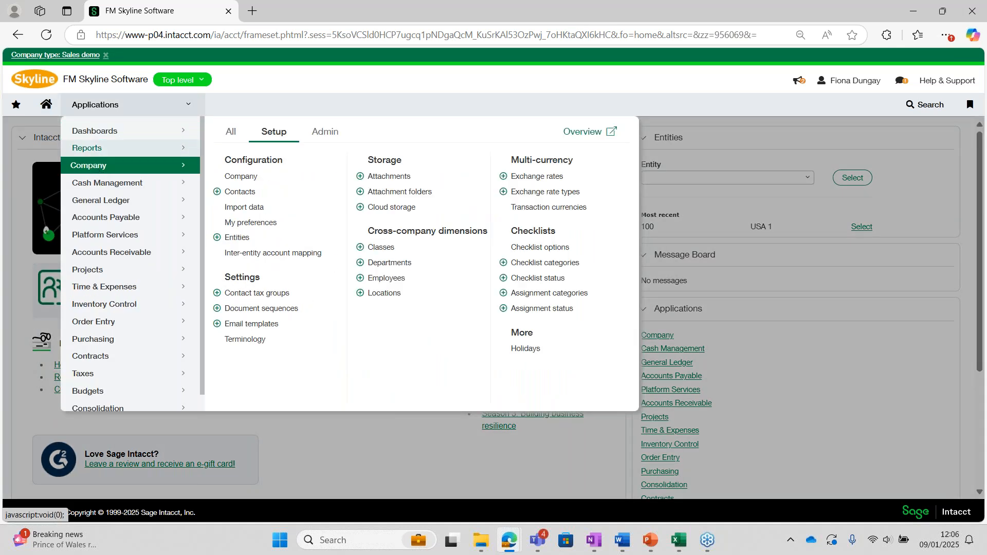
left_click(319, 131)
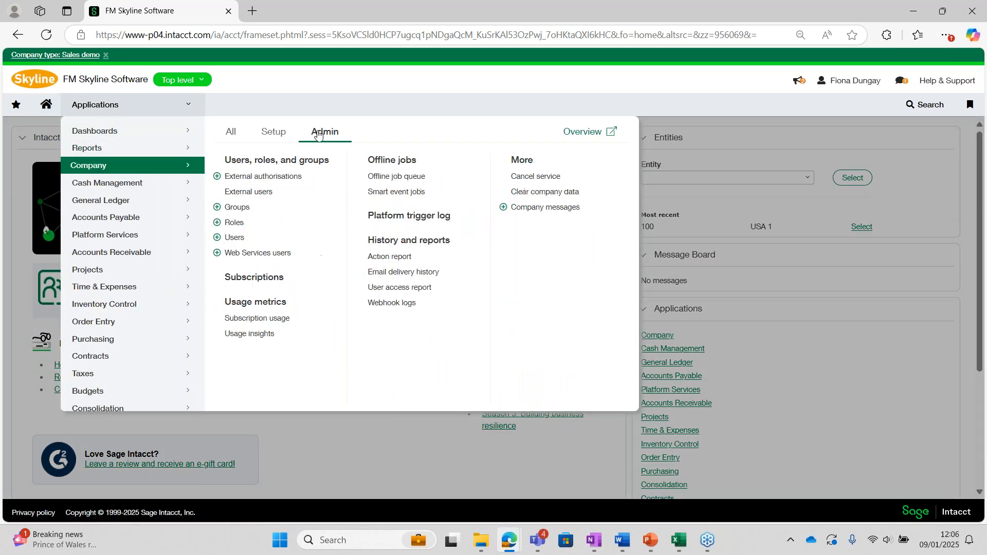
left_click(247, 236)
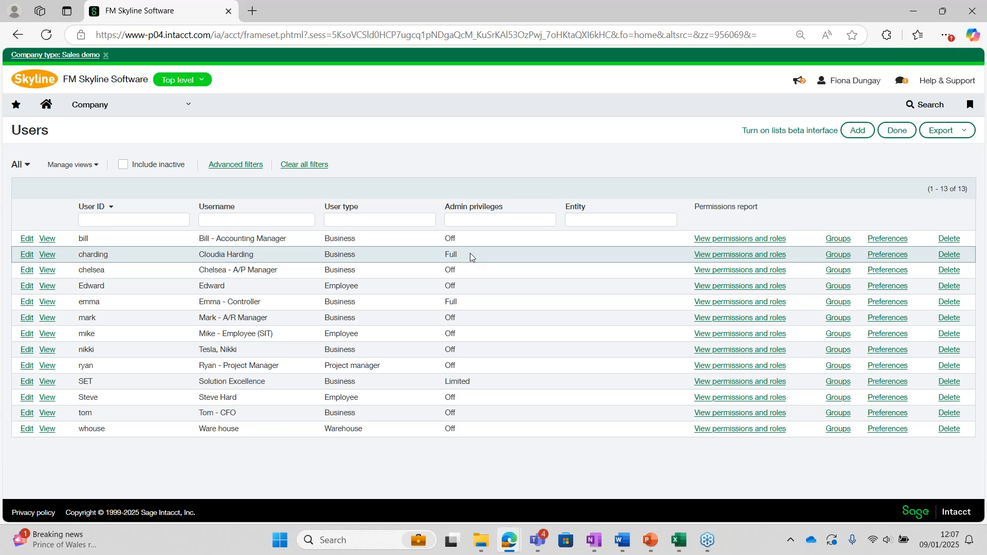
left_click(25, 273)
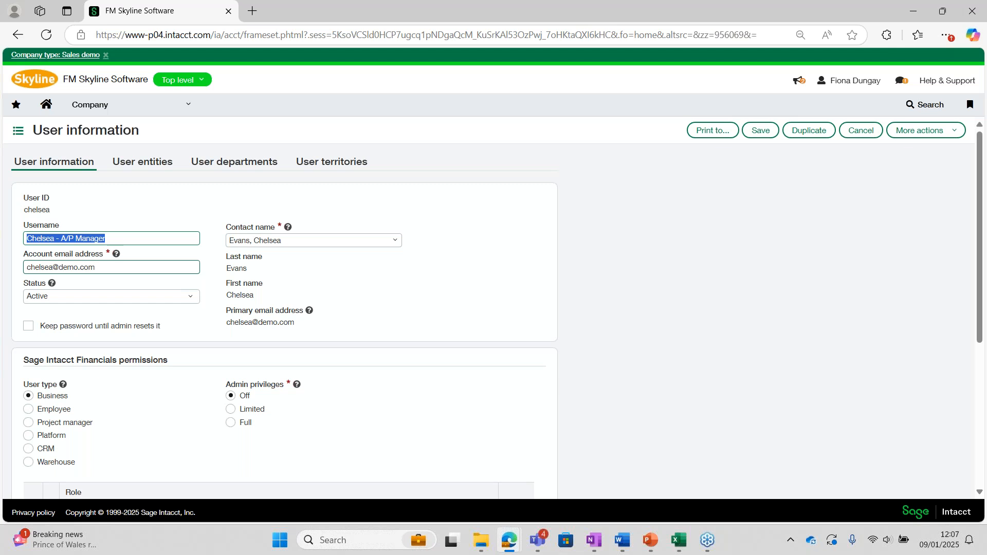
- Review the A/P Manager user's status options, user type, assigned role and entity access, and close the record without saving
scroll(77, 381, "down", 1)
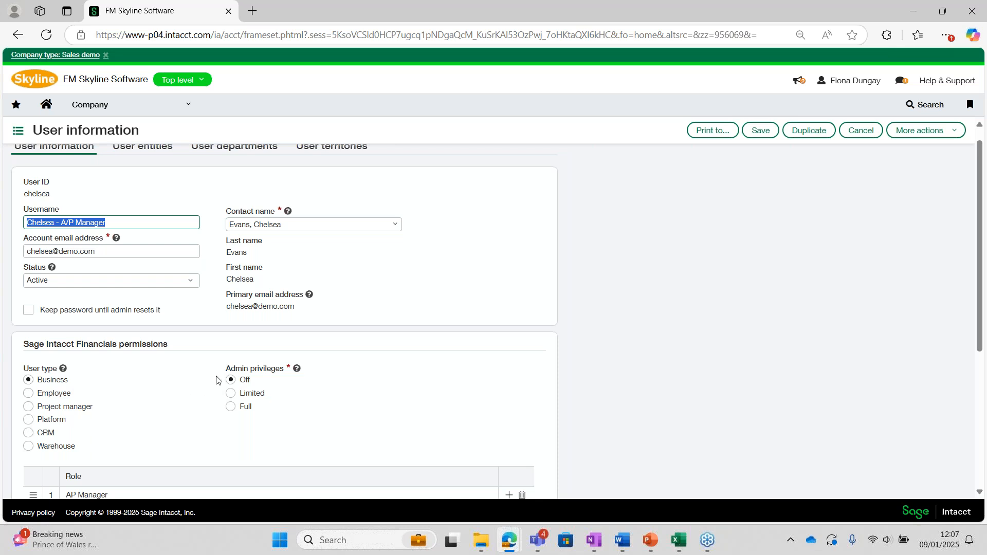
left_click(88, 286)
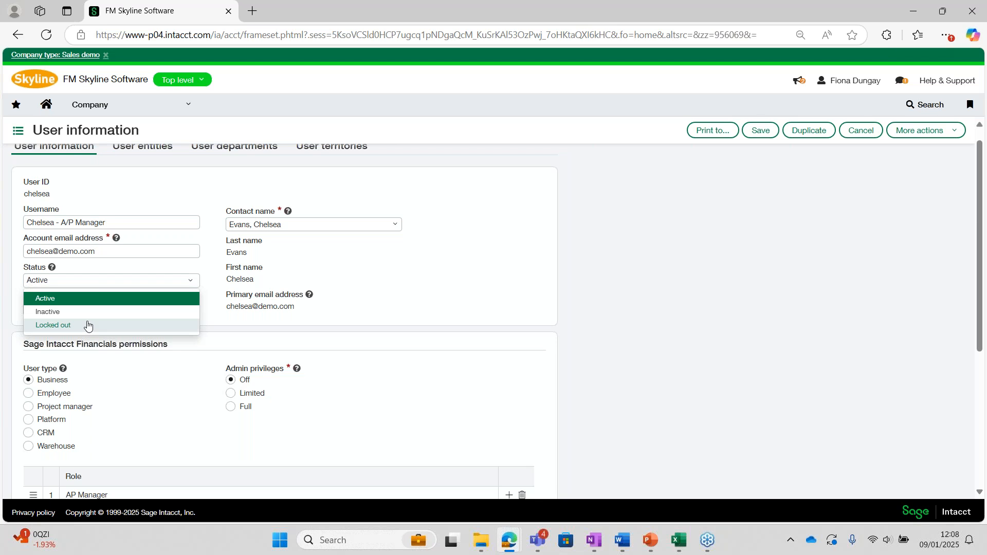
left_click(109, 268)
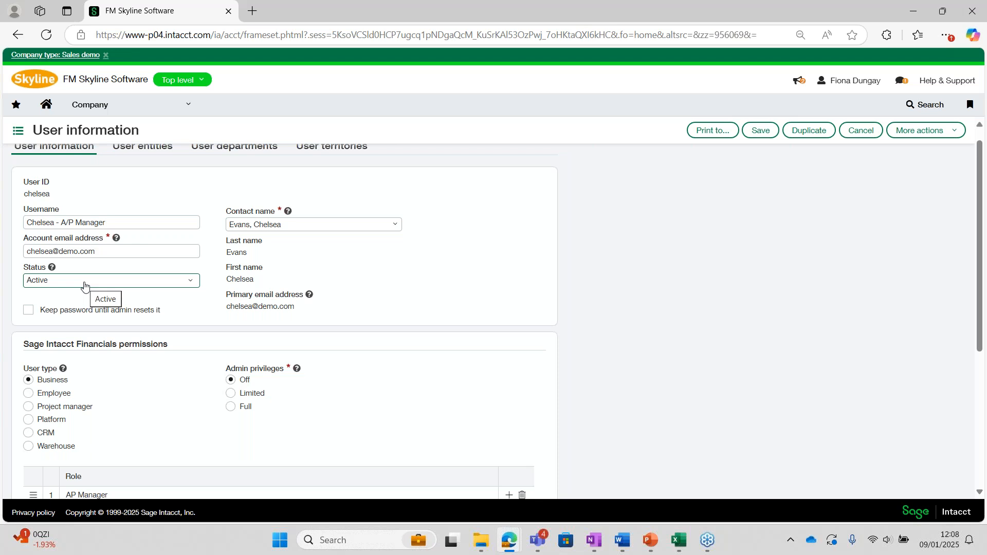
scroll(84, 335, "down", 3)
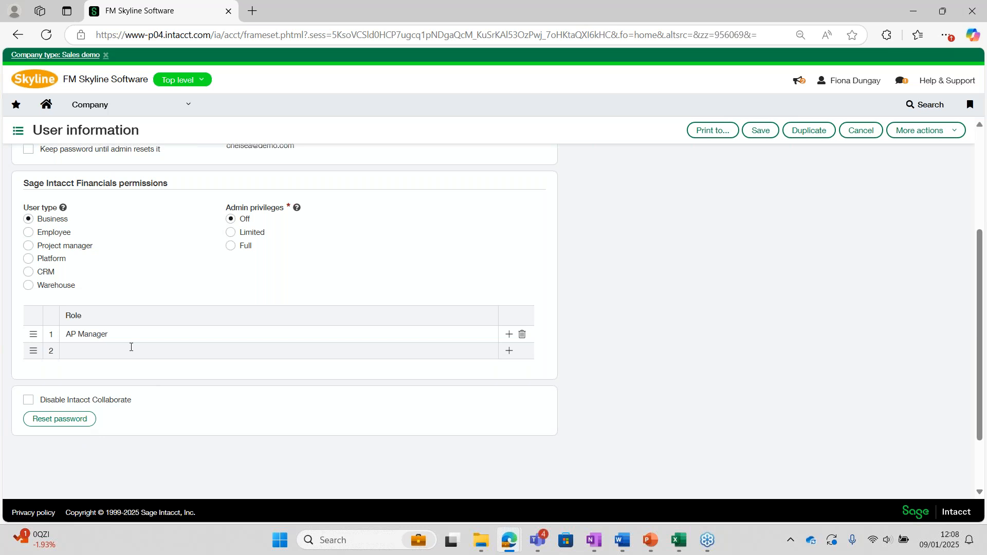
scroll(246, 337, "up", 3)
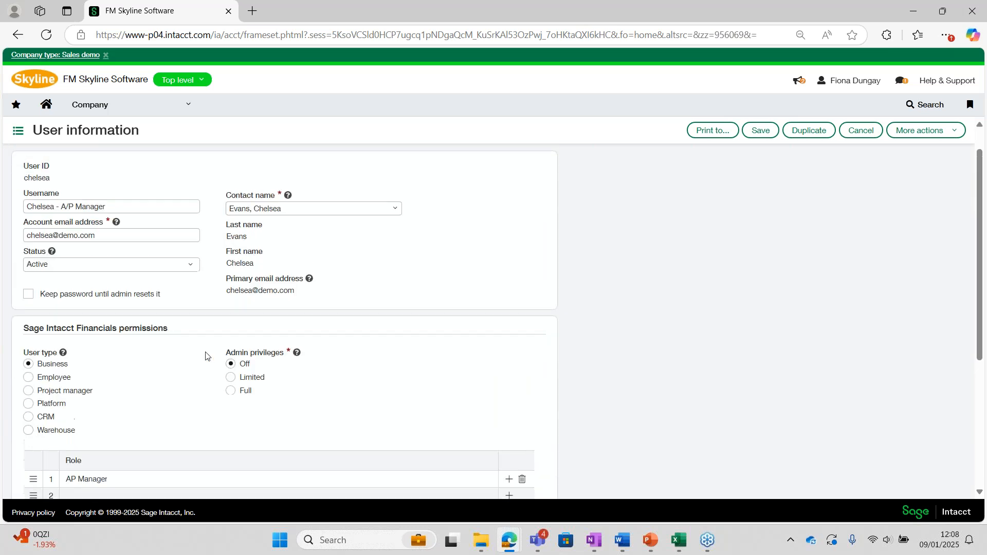
left_click(150, 164)
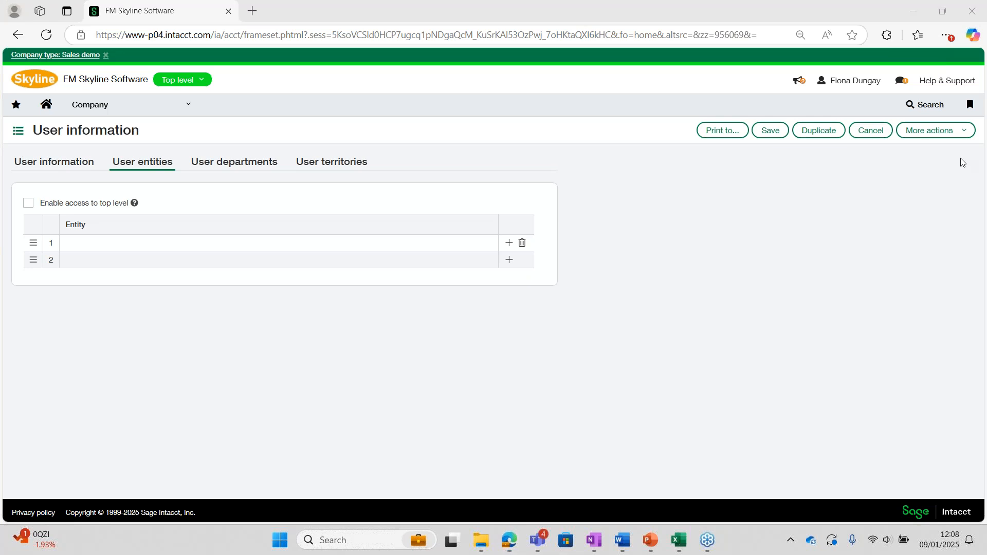
left_click(876, 130)
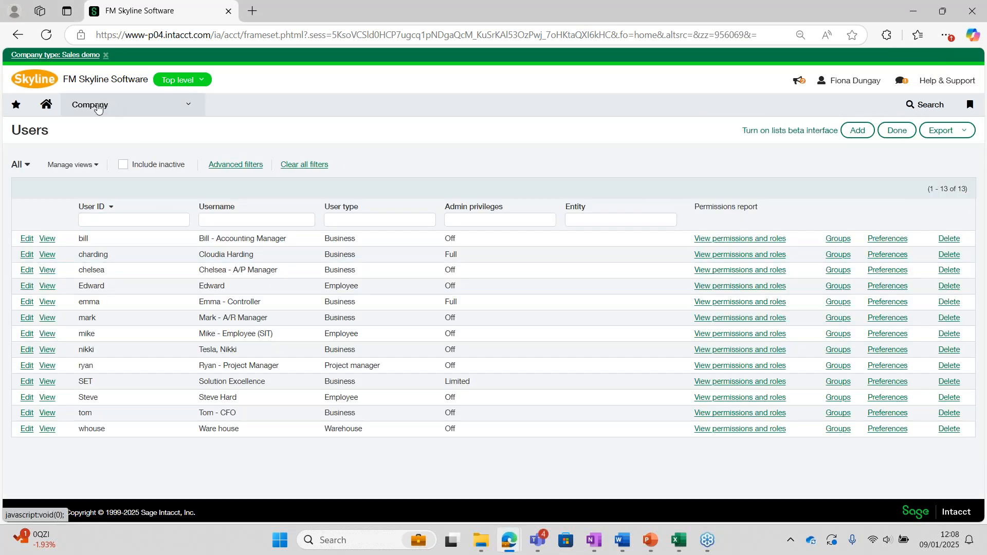
- Open the company's roles list and view which users are assigned to the AP Manager role
left_click(98, 108)
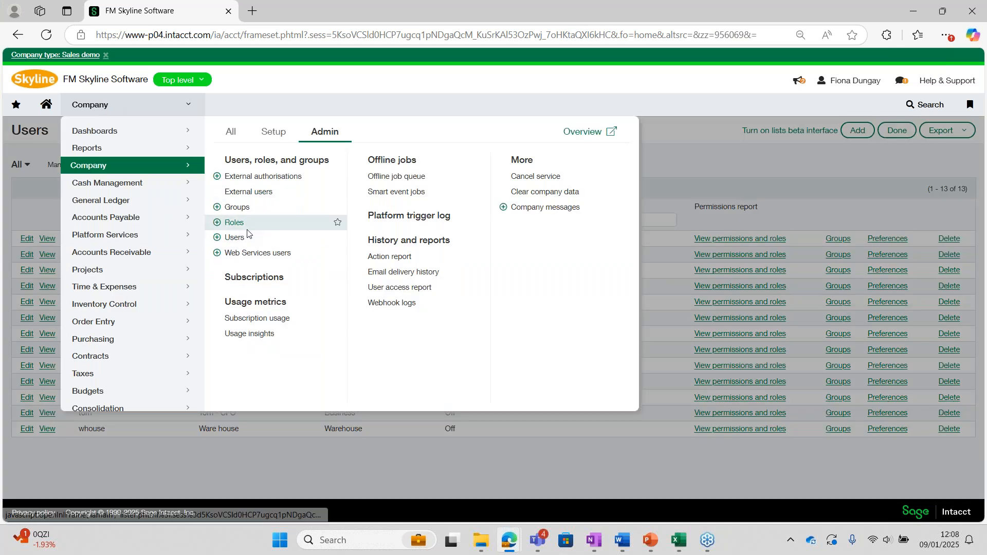
left_click(234, 222)
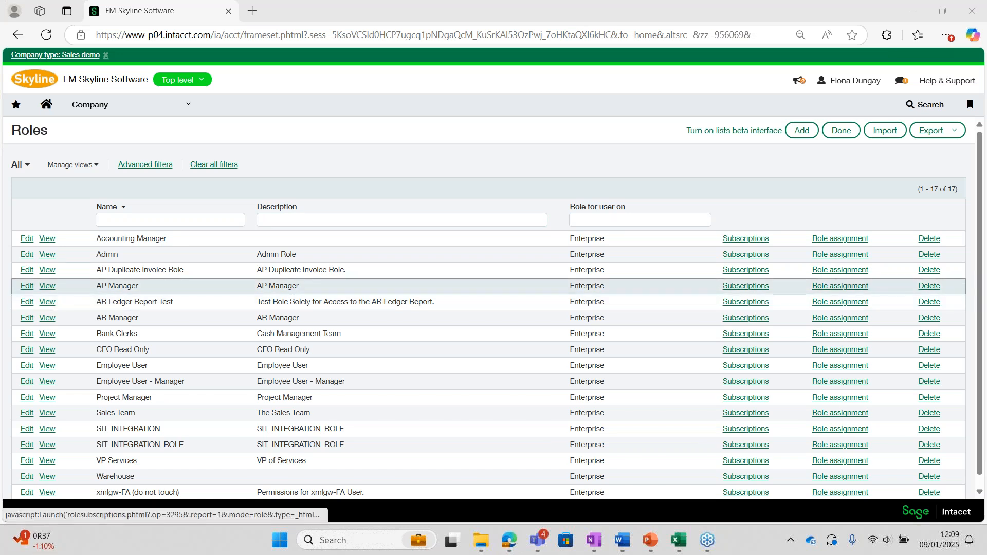
left_click(756, 286)
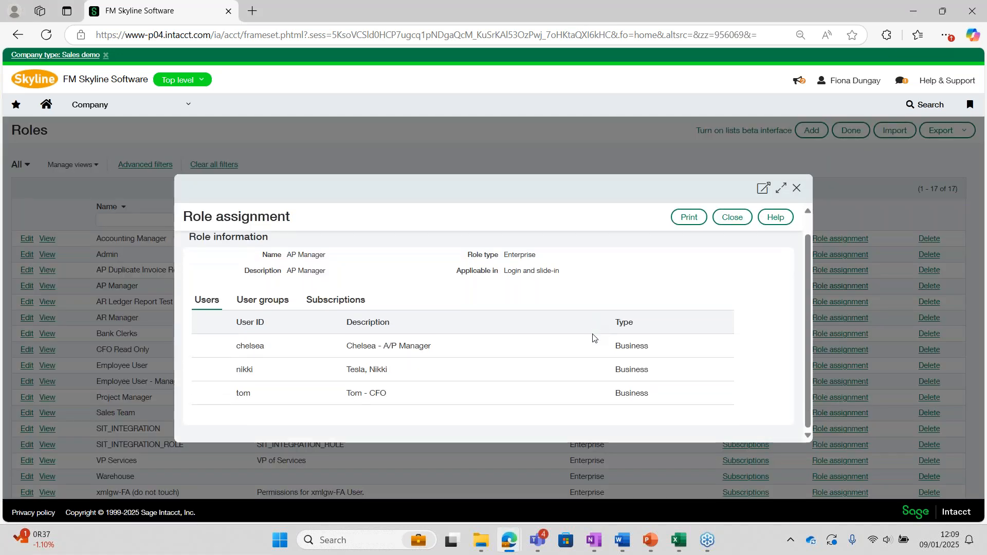
left_click(730, 218)
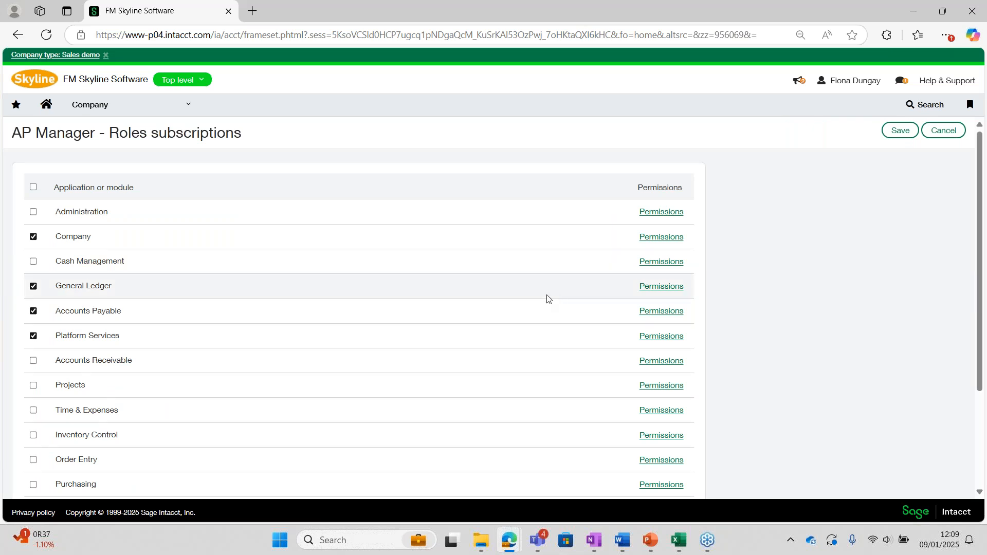
- Review the AP Manager role's Accounts Payable permissions, including approvals, payments, suppliers and purchase invoices, and close them without saving
left_click(652, 313)
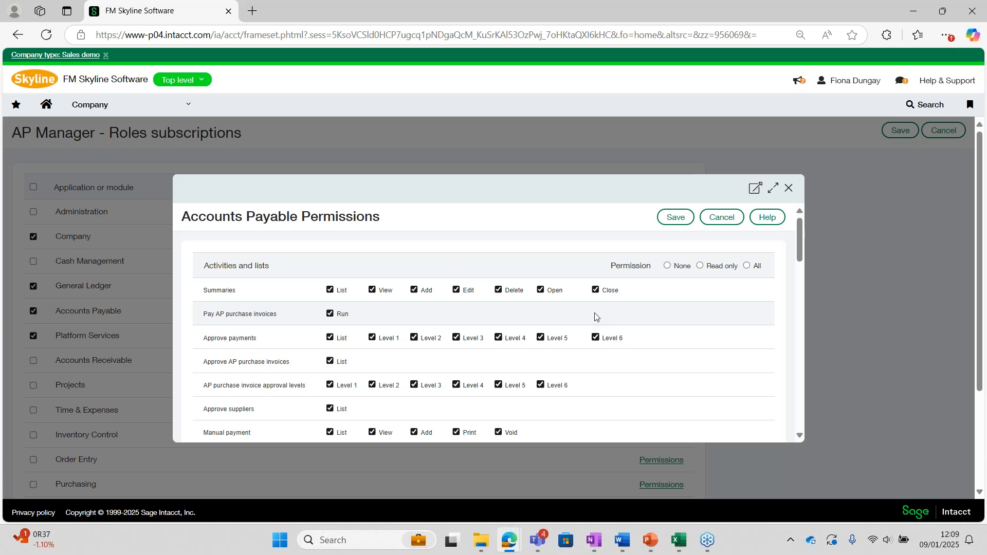
scroll(595, 316, "down", 1)
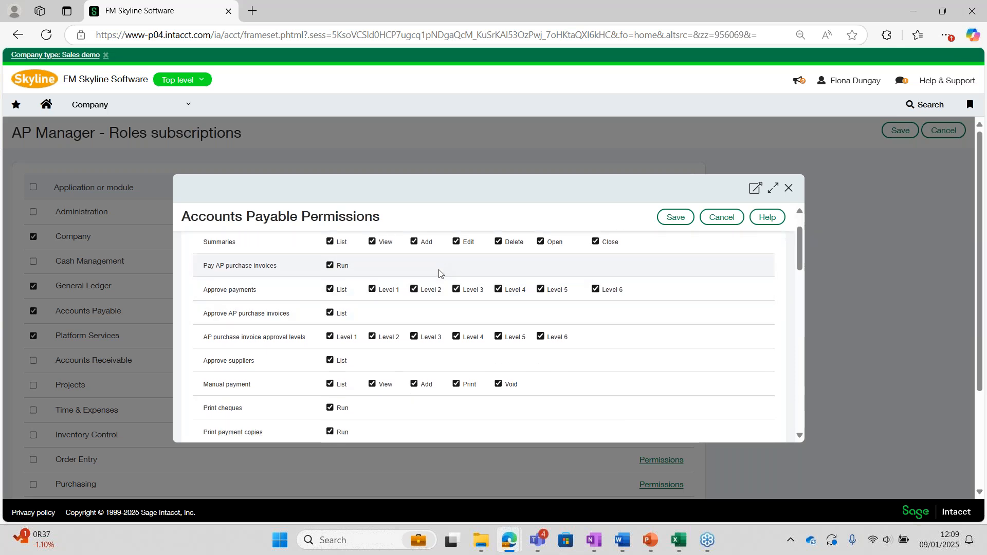
scroll(465, 312, "down", 1)
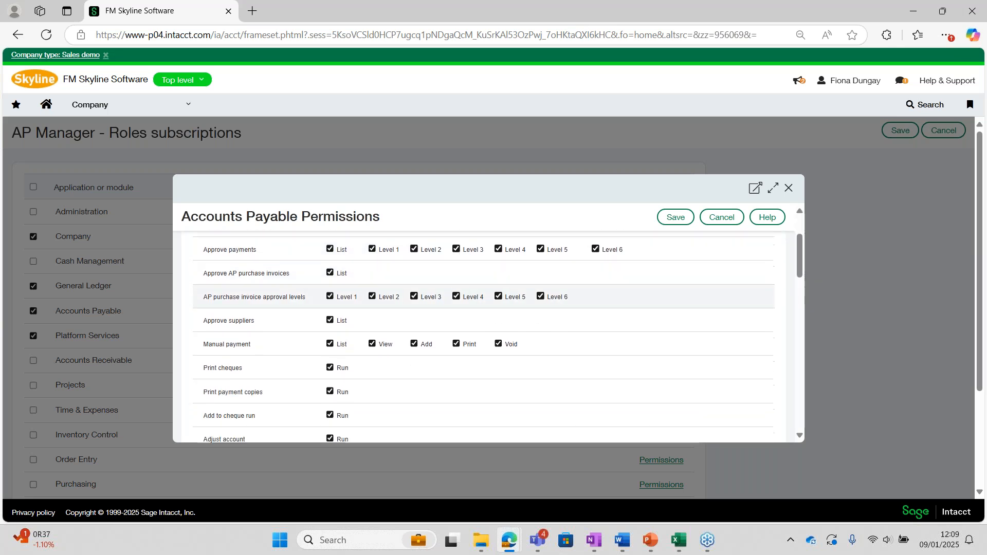
scroll(447, 309, "down", 2)
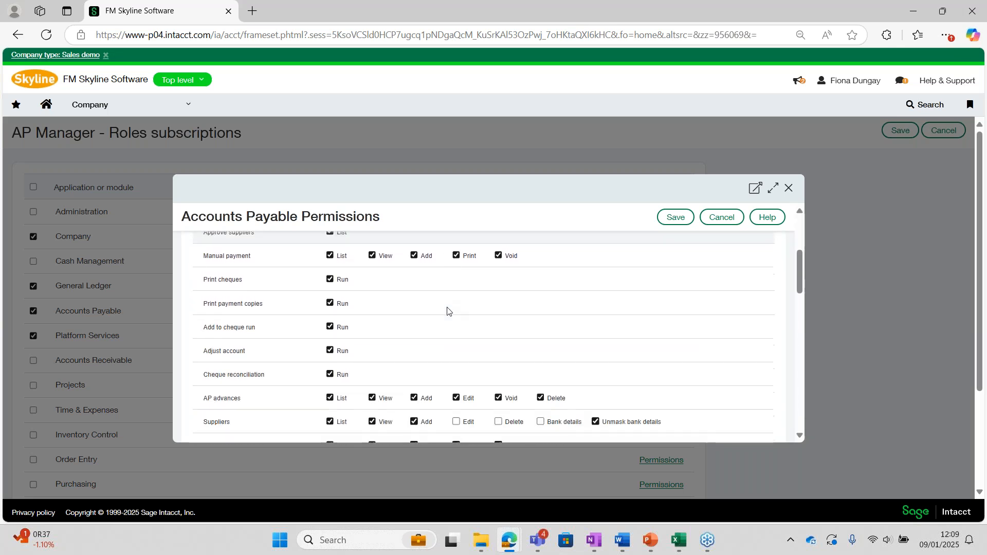
scroll(447, 310, "down", 2)
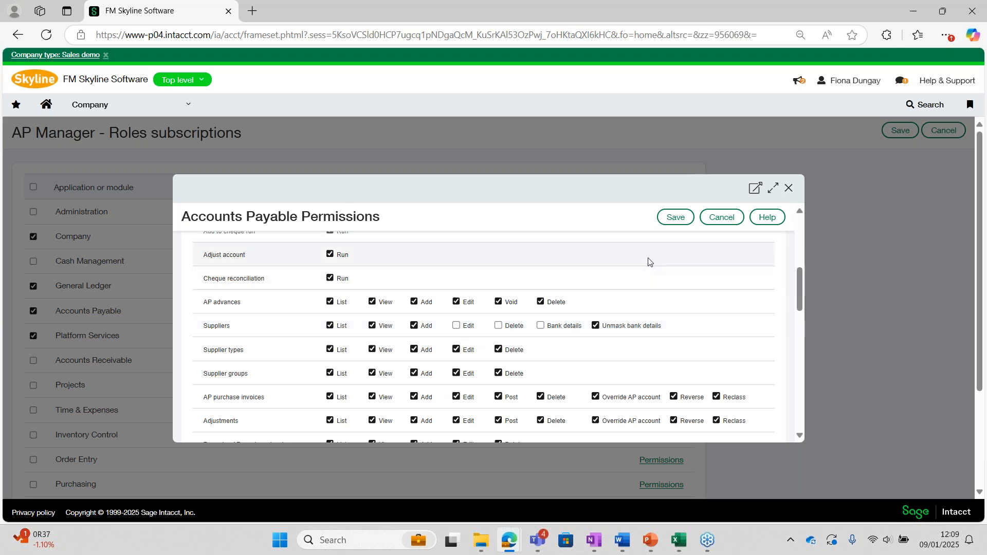
left_click(710, 218)
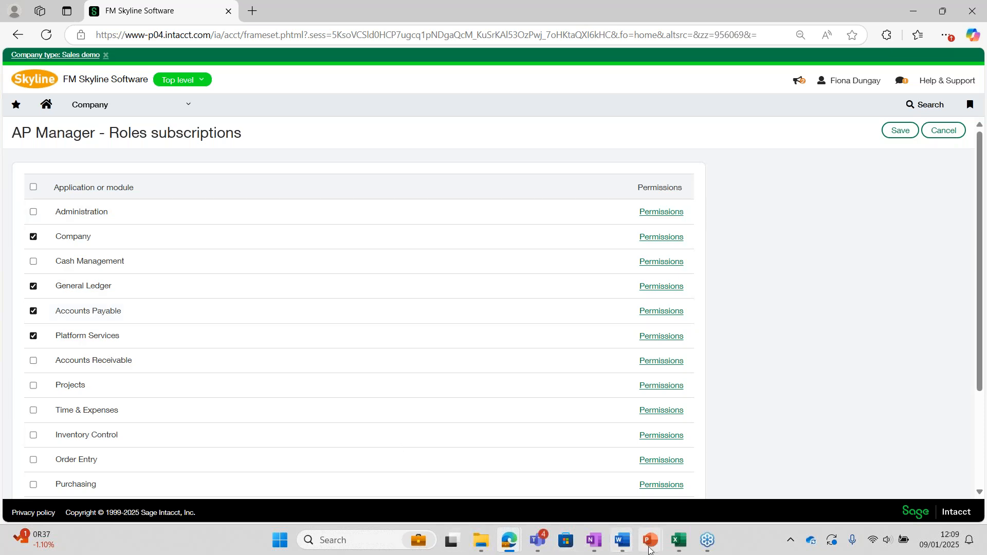
- Switch to the PowerPoint slide show and advance to the slide "Review Approval Policies & Workflows"
mouse_move(658, 550)
left_click(643, 502)
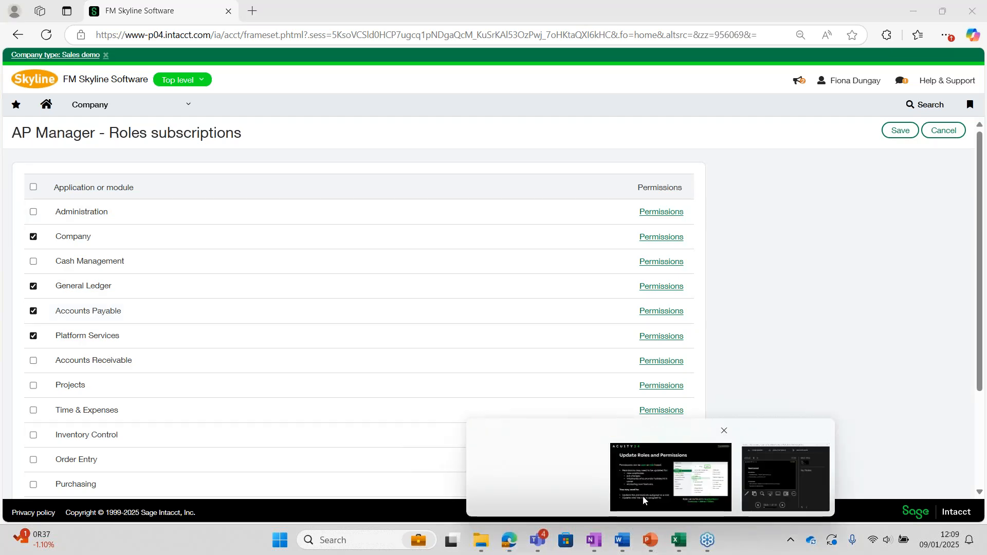
left_click(36, 544)
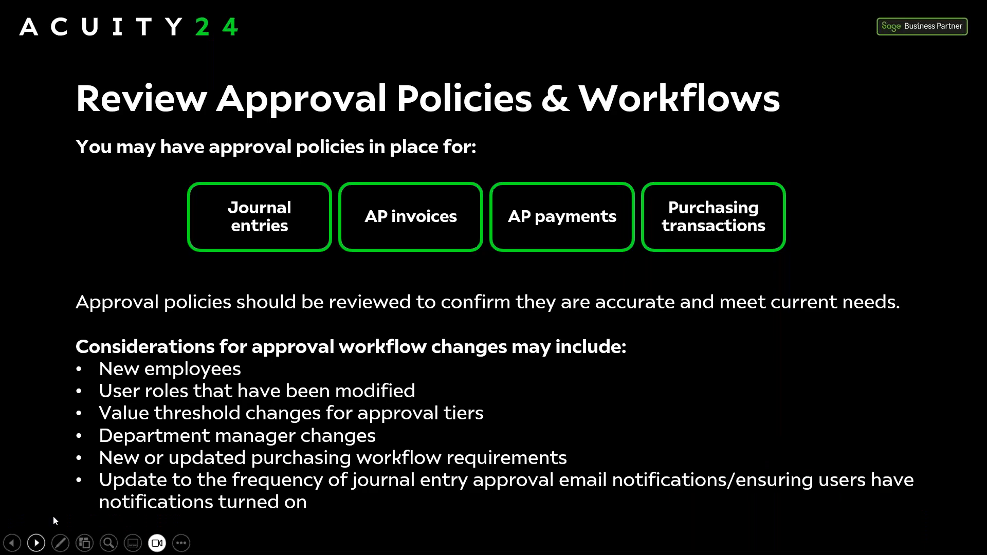
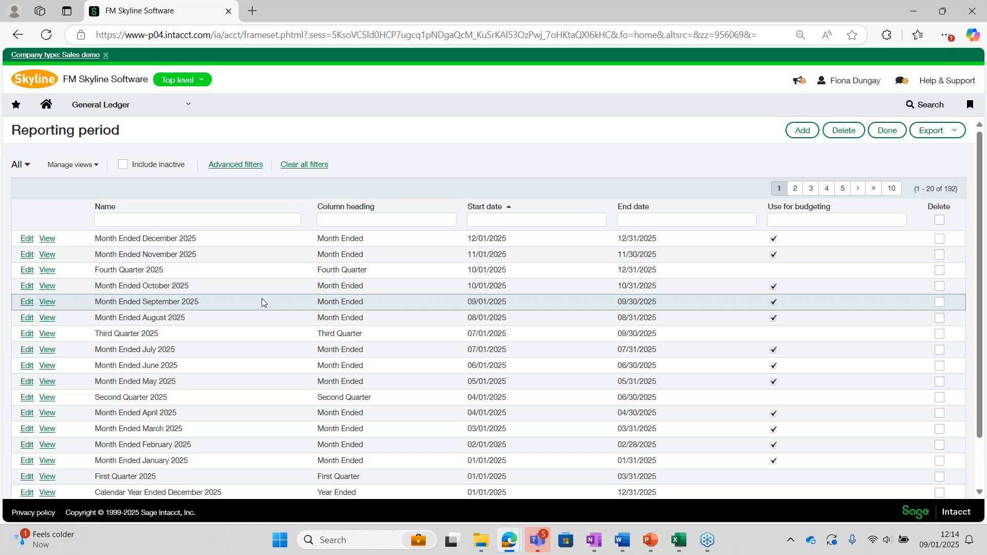
- Open the company setup checklist and go to the reporting periods entry under General Ledger transactions
left_click(126, 113)
mouse_move(137, 167)
left_click(258, 205)
scroll(172, 289, "down", 6)
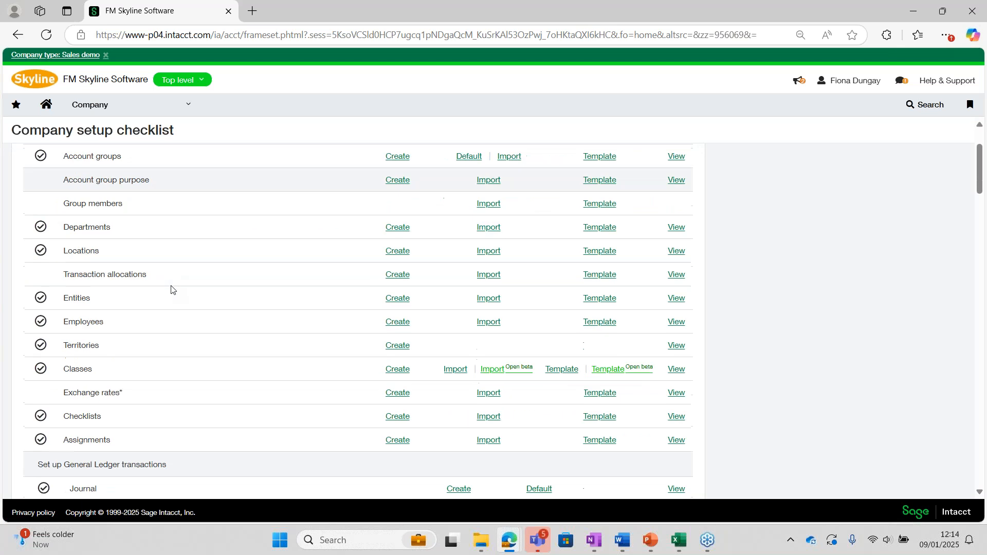
scroll(171, 290, "down", 3)
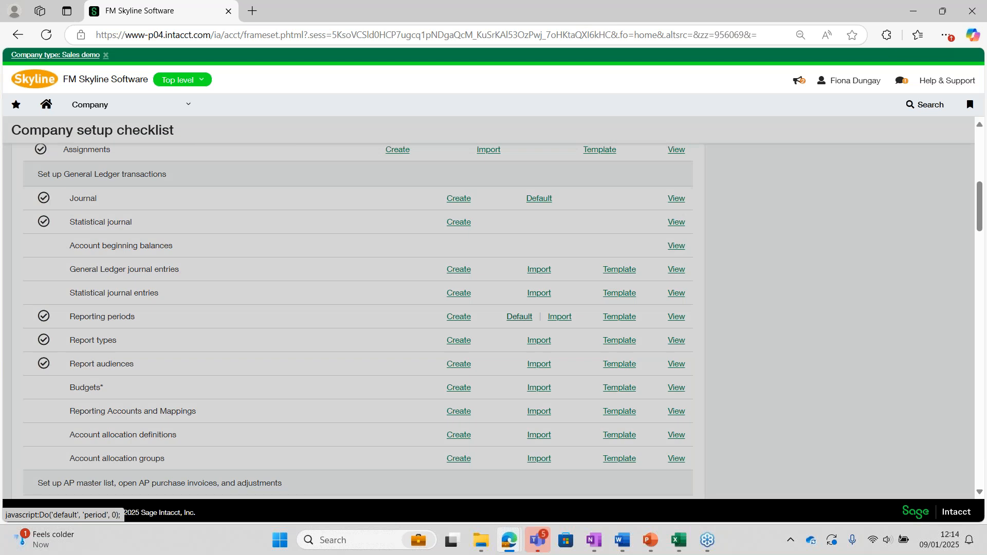
- Check the default reporting periods creation dialog and the Reporting periods Import workbook in Excel, closing both without changes
left_click(525, 318)
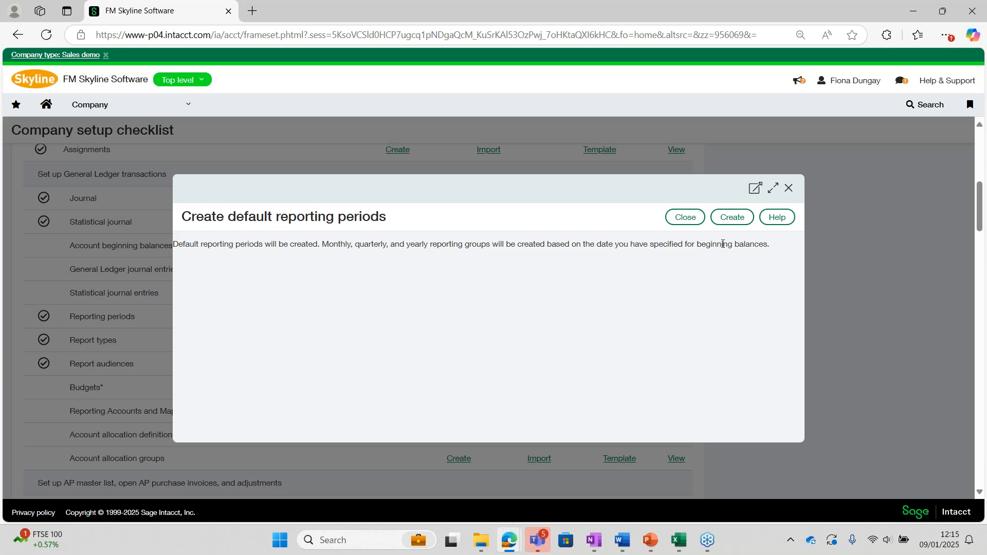
left_click(685, 217)
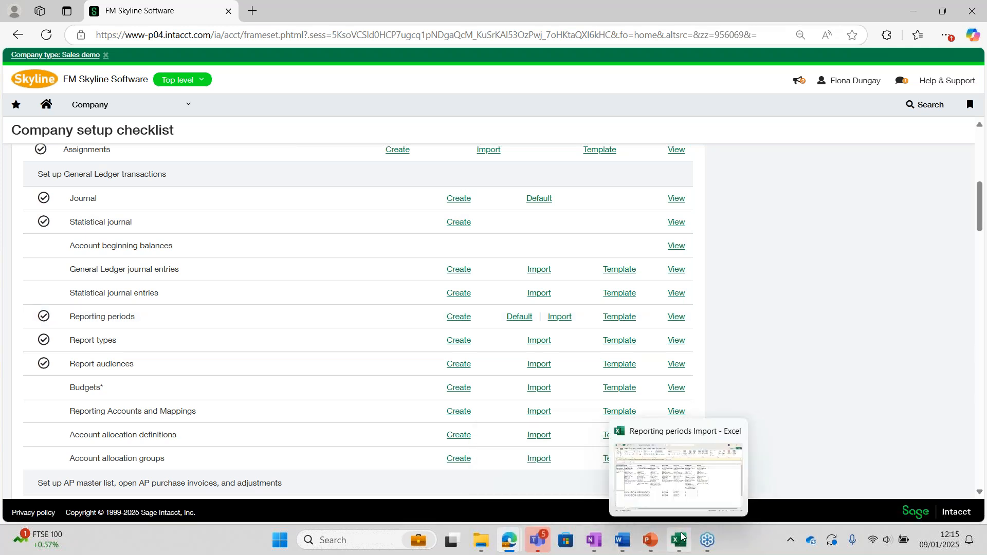
left_click(674, 493)
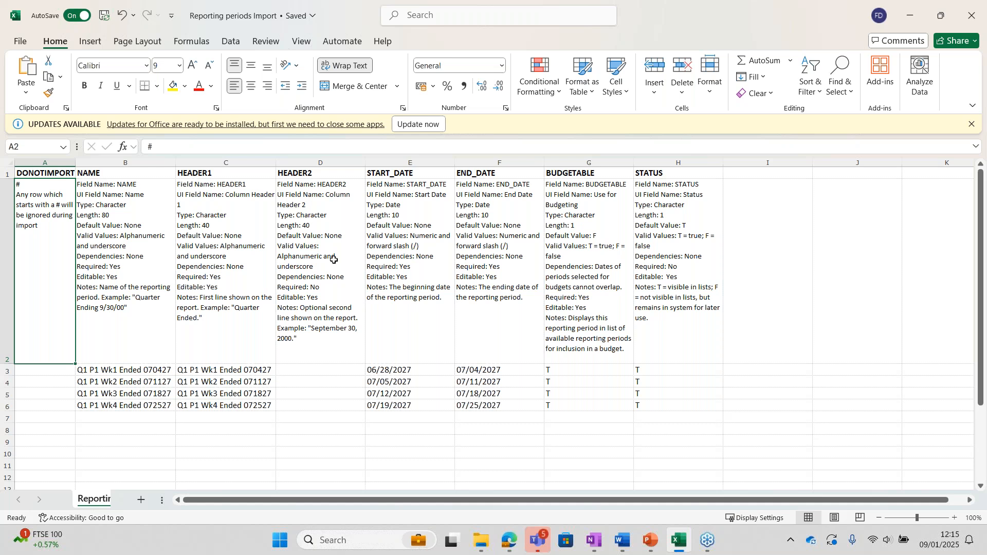
left_click(972, 16)
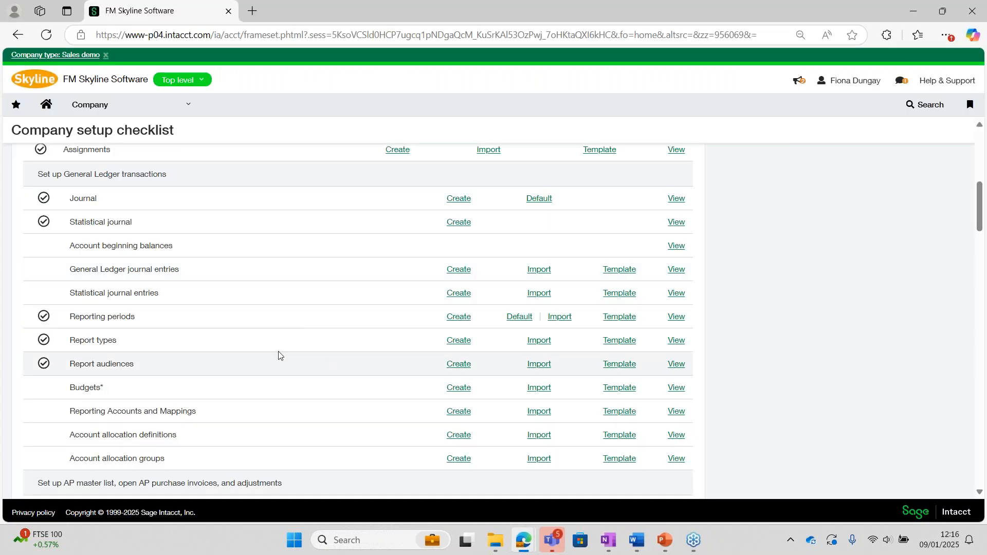
- Import reporting periods from the Reporting periods Import CSV file in the SAGE Training Materials folder
left_click(560, 318)
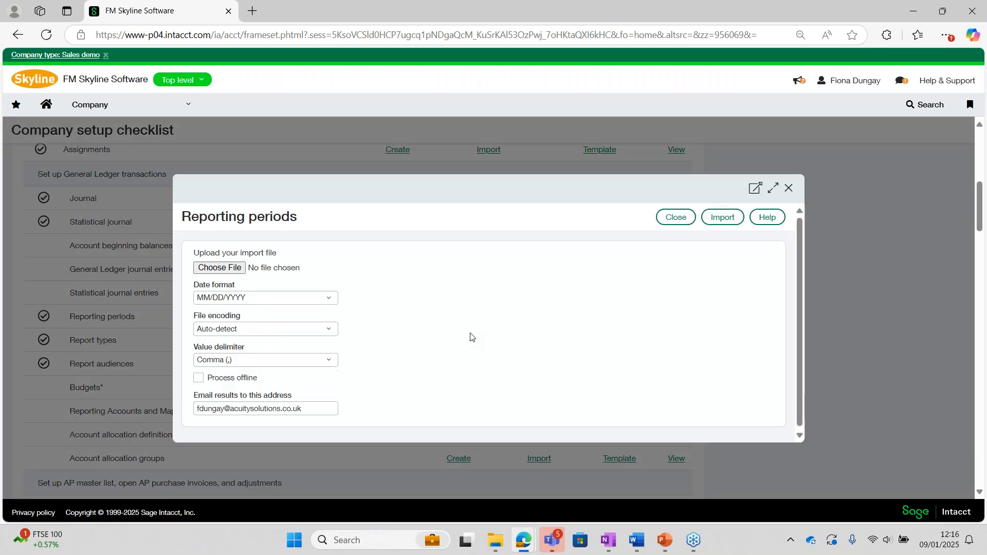
left_click(240, 269)
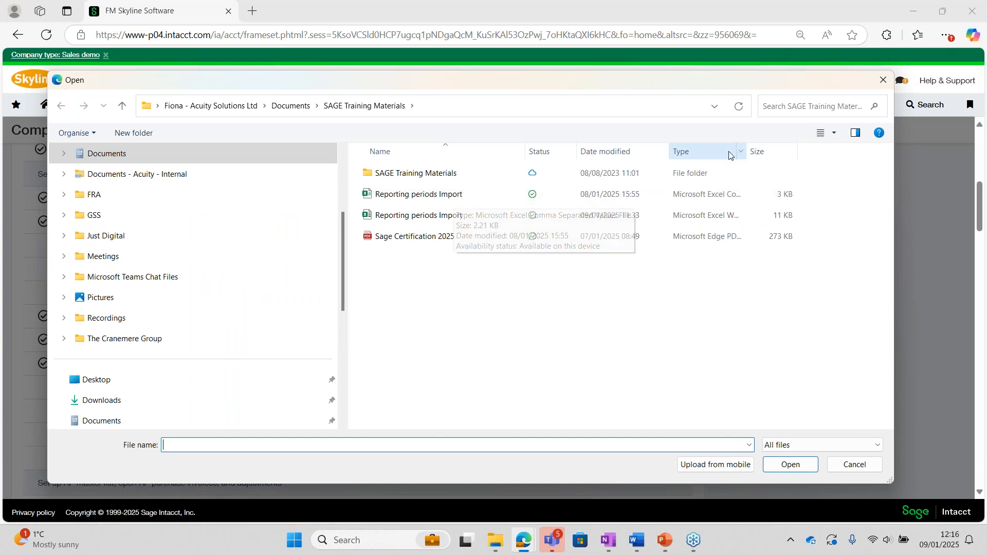
left_click_drag(747, 150, 808, 149)
left_click(419, 194)
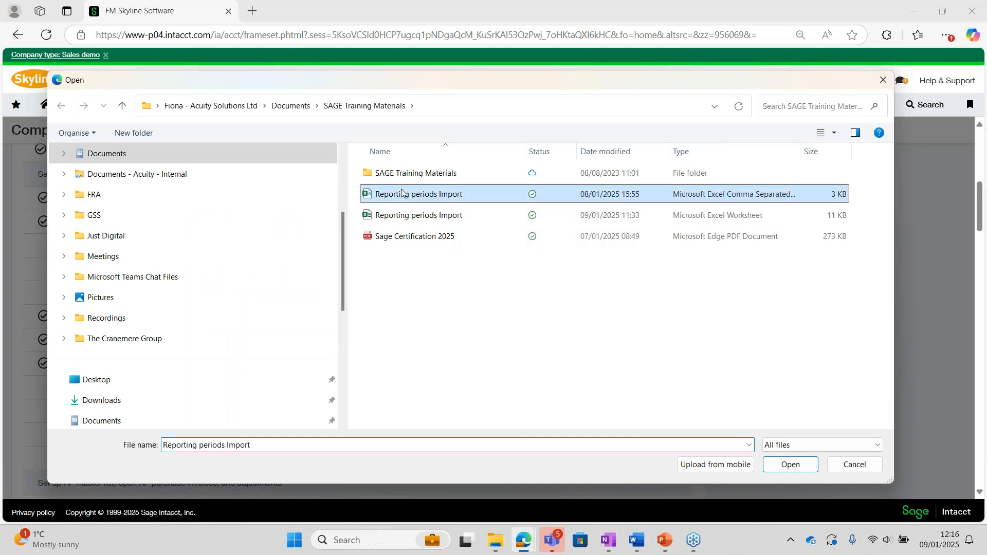
left_click(928, 344)
left_click(772, 471)
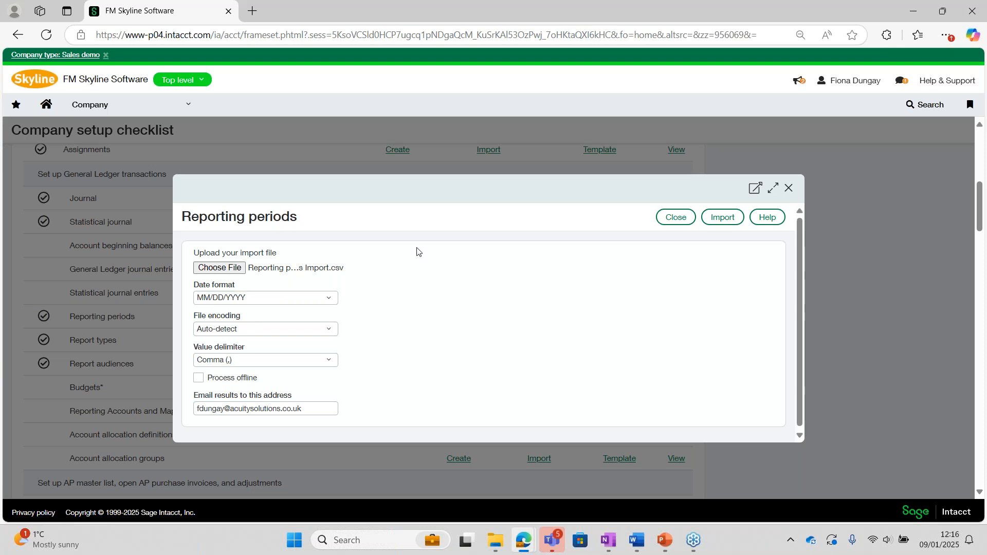
left_click(723, 217)
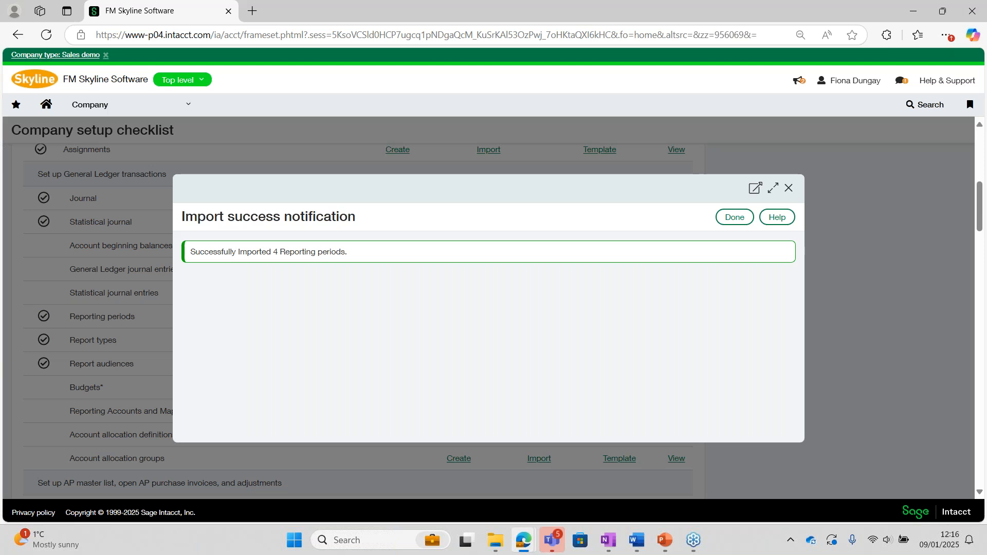
- Open the General Ledger reporting periods list to check the imported periods, and return to the PowerPoint slide show
left_click(736, 218)
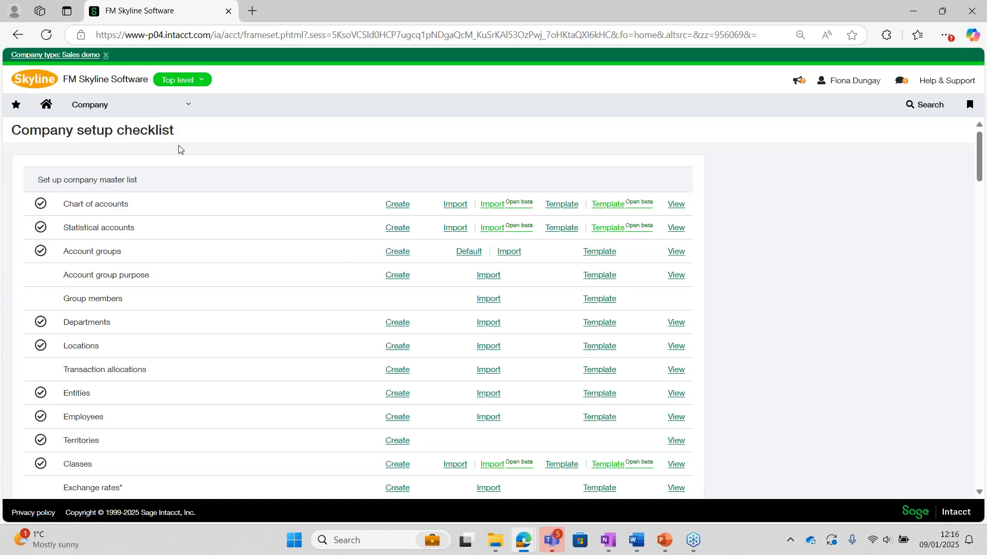
left_click(101, 109)
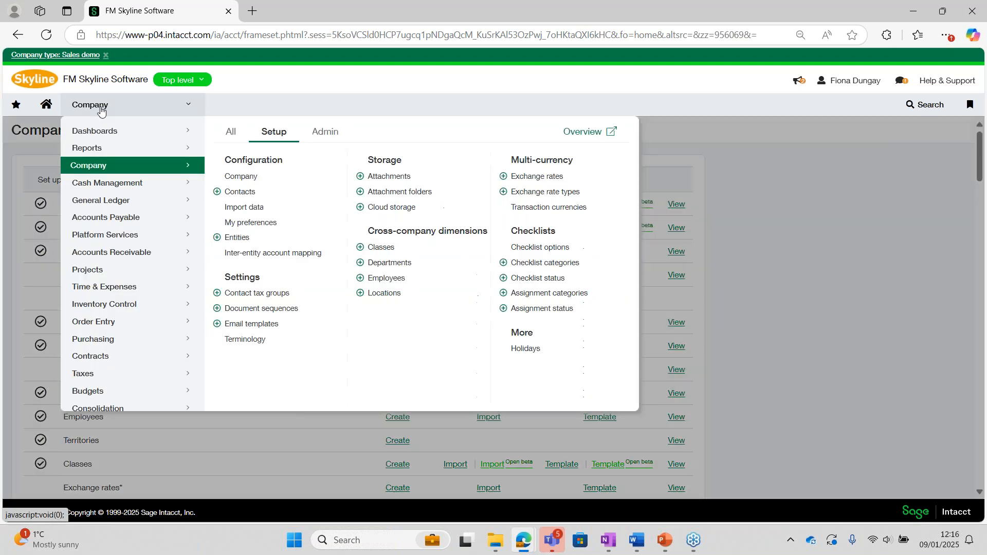
left_click(128, 200)
left_click(391, 207)
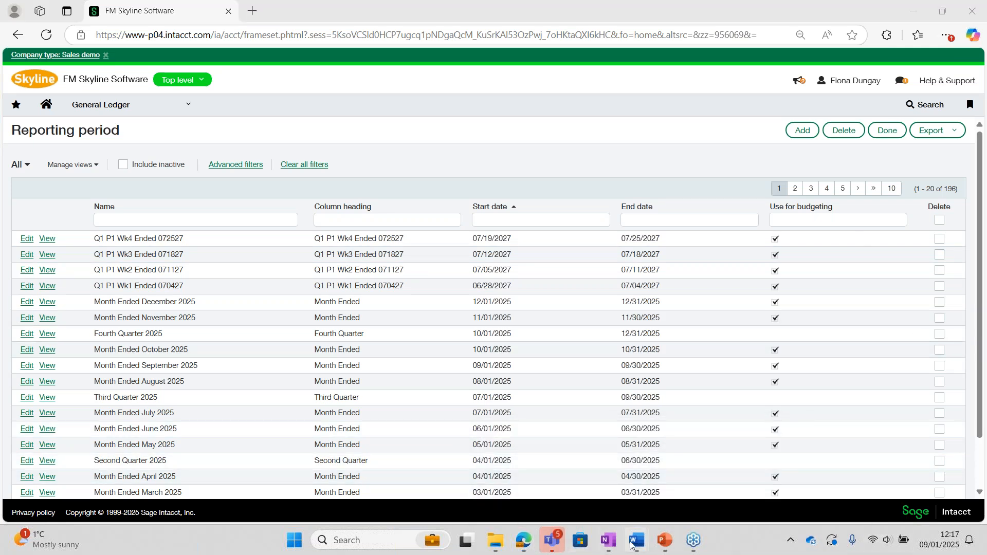
mouse_move(660, 548)
left_click(684, 464)
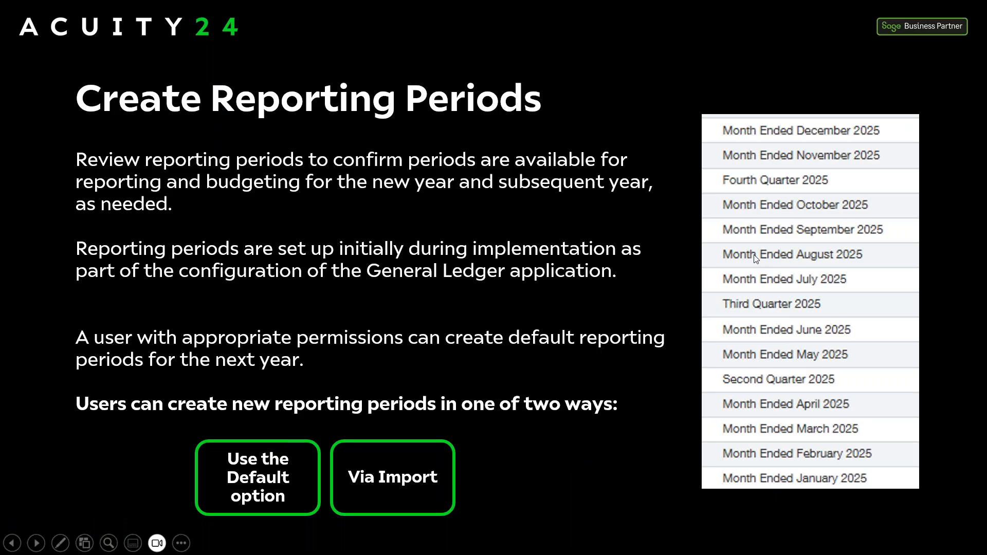
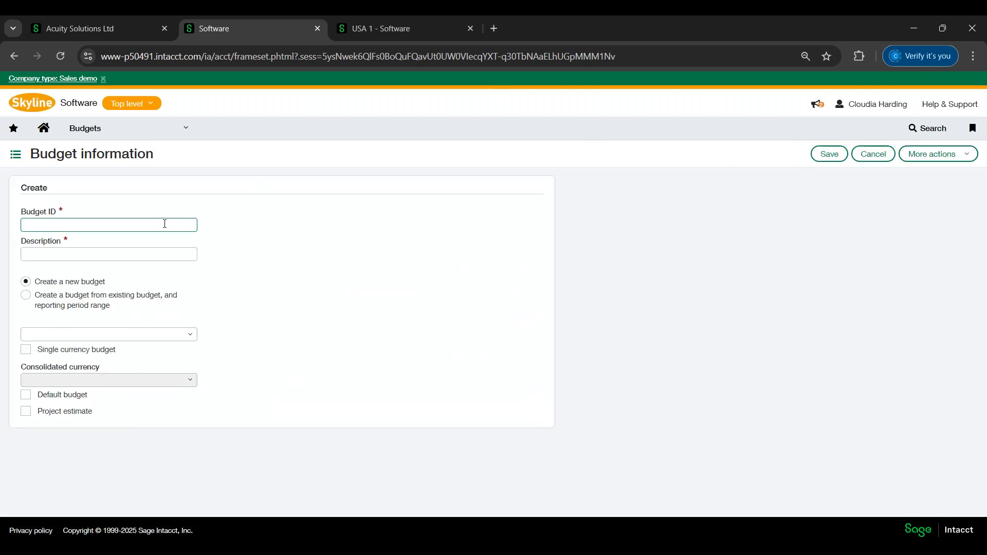
- Enter Budget 2025 as both the budget ID and the description of the new budget
type("Budget 2025")
left_click(163, 253)
type("Budget 2025")
left_click(437, 242)
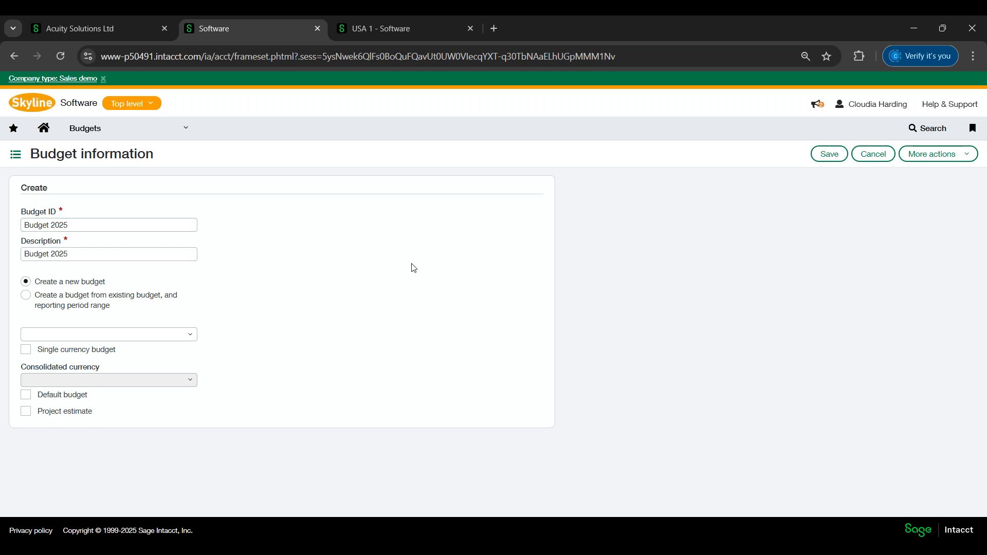
- Try basing the budget on the existing Budget 2024, and switch back to creating a new budget
left_click(26, 299)
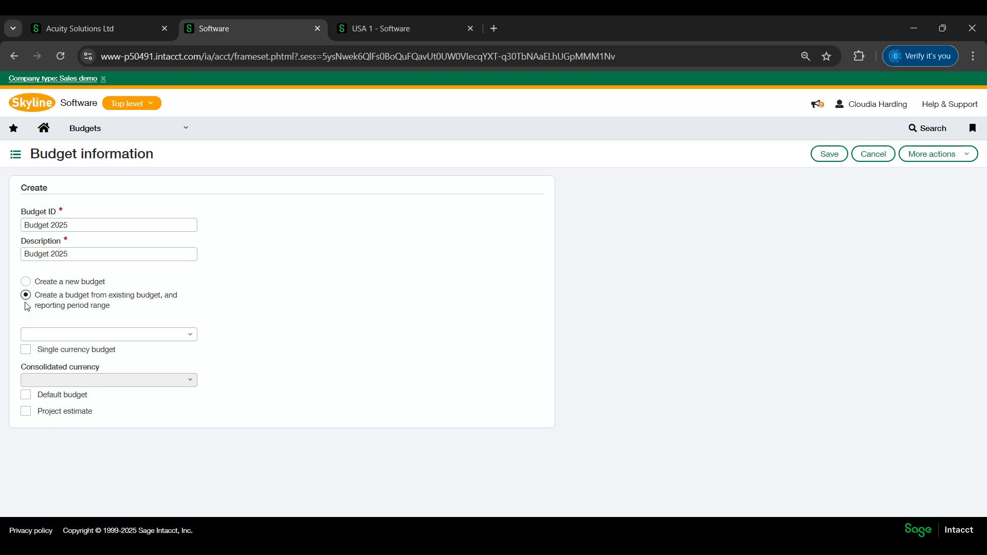
left_click(189, 335)
left_click(163, 380)
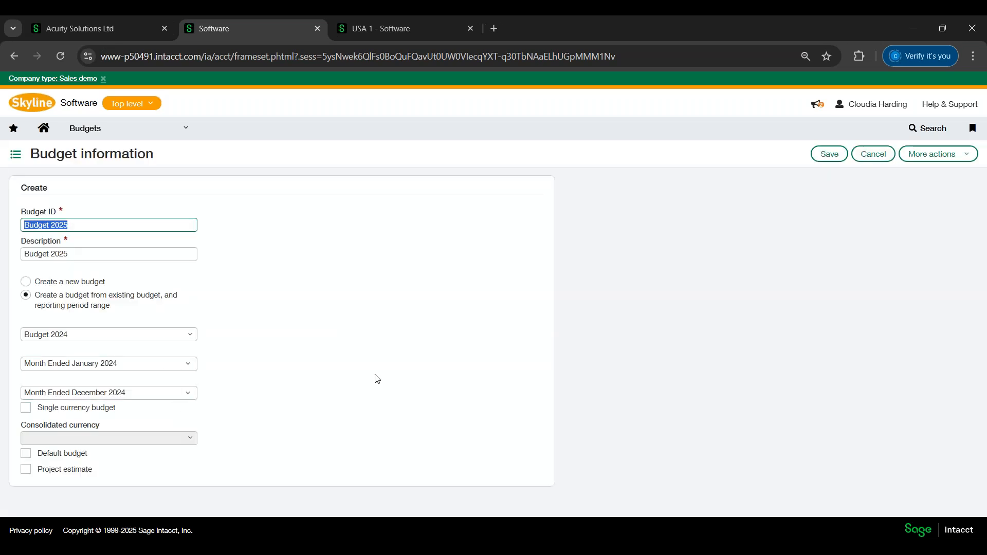
left_click(28, 283)
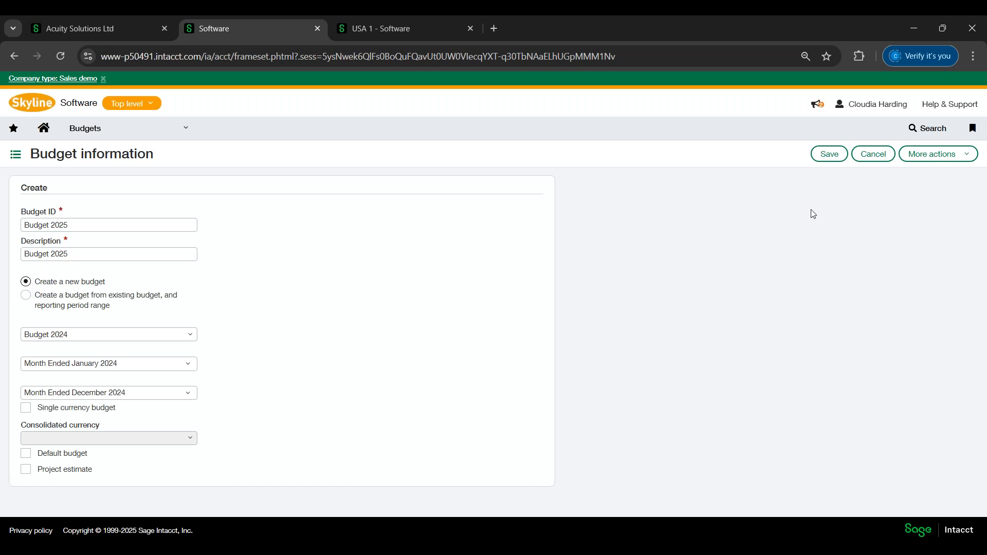
- Save the new budget and open the budgets repository
left_click(820, 154)
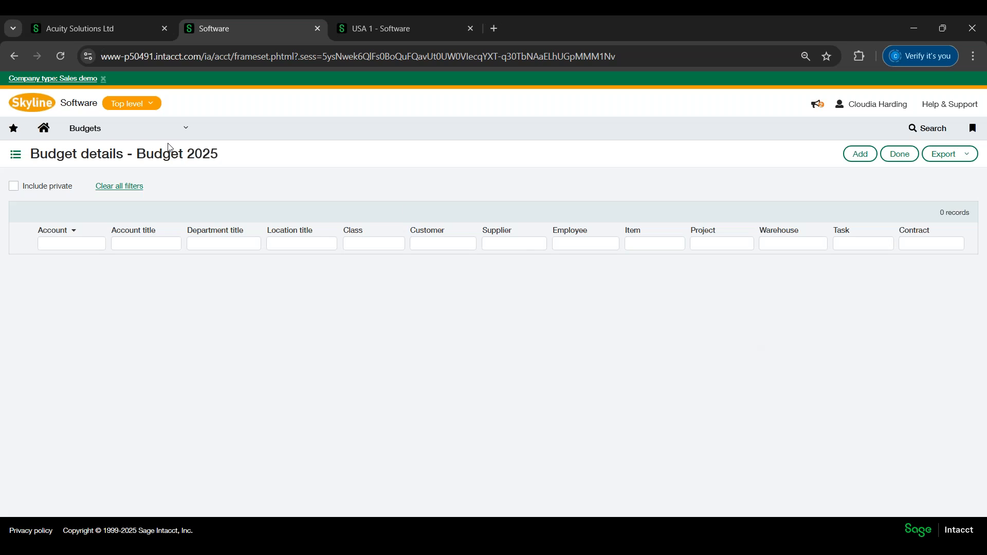
left_click(106, 139)
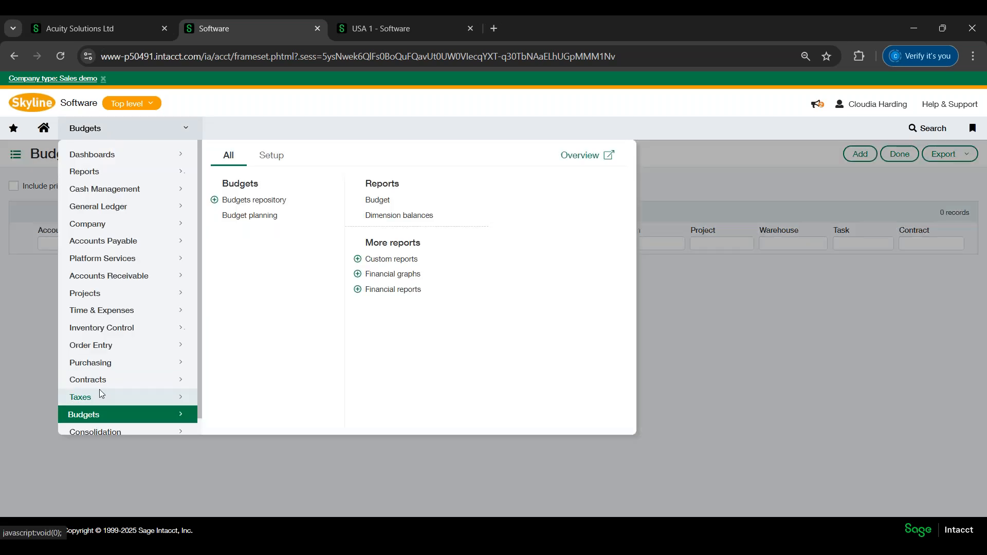
left_click(274, 201)
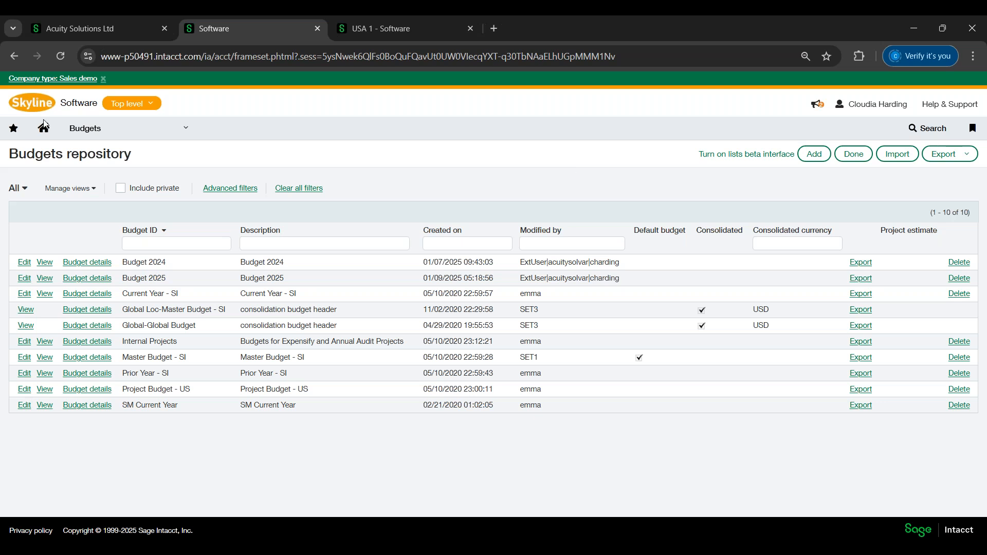
- Open the company setup checklist and look at the budgets entry under the General Ledger transactions section
left_click(97, 135)
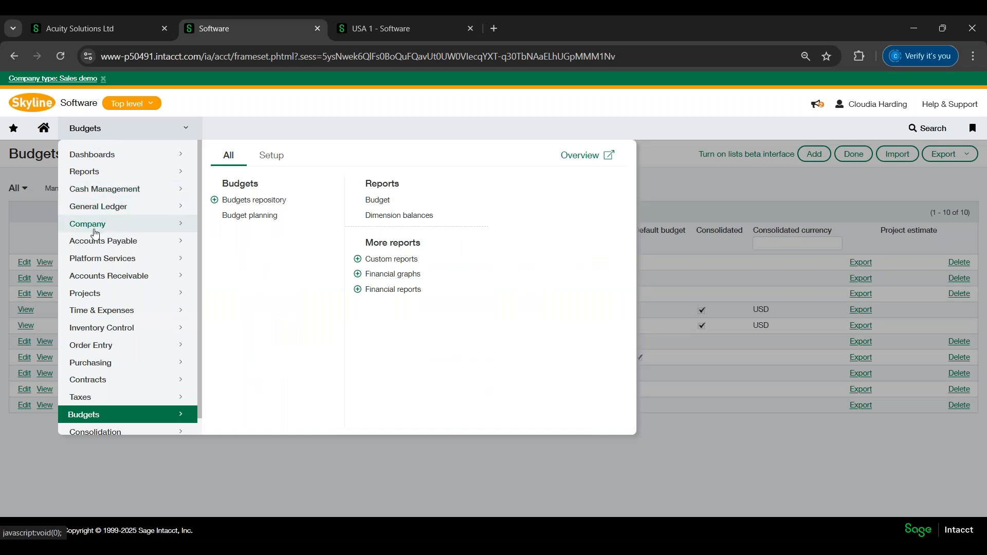
mouse_move(88, 224)
left_click(252, 239)
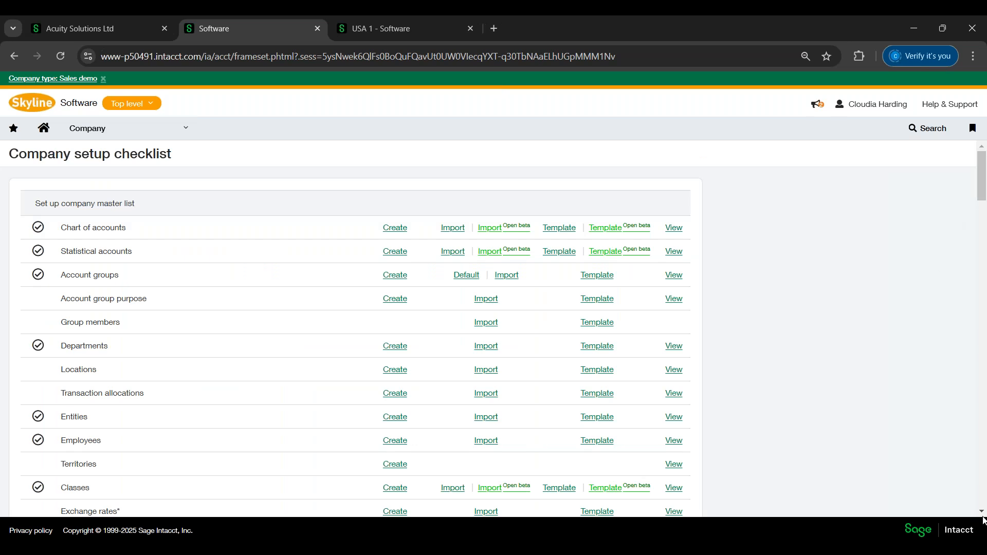
left_click_drag(984, 513, 983, 513)
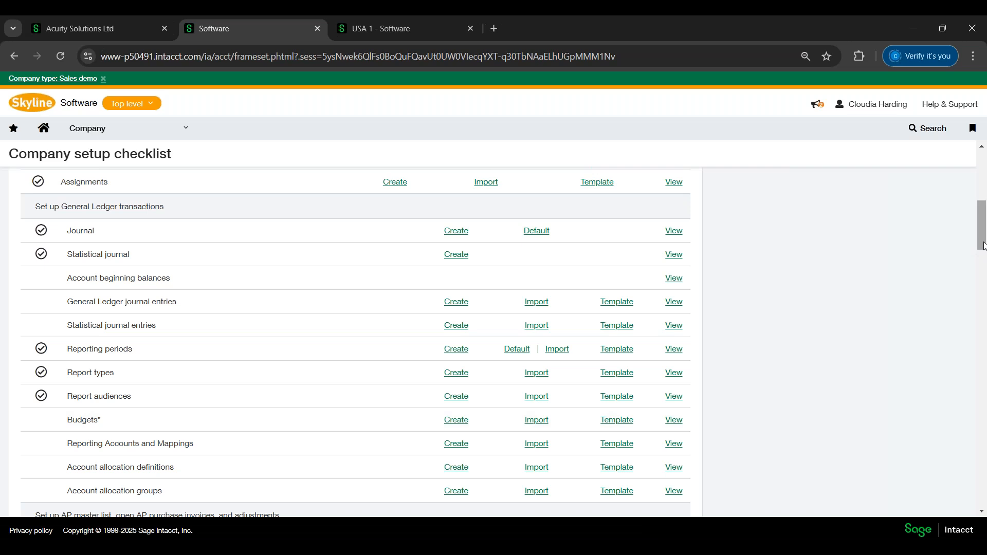
left_click_drag(984, 246, 378, 96)
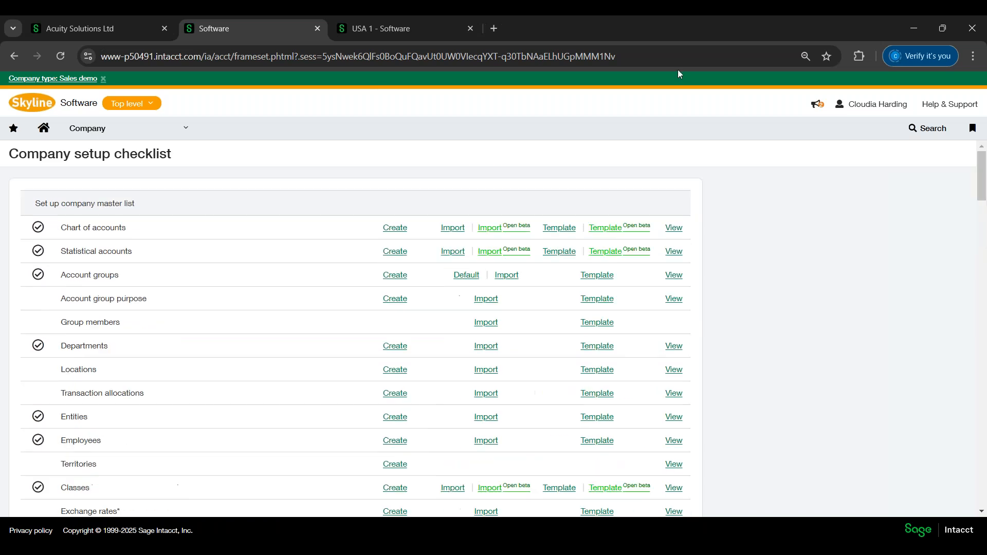
- Open the Budget report in the Budgets application
left_click(171, 135)
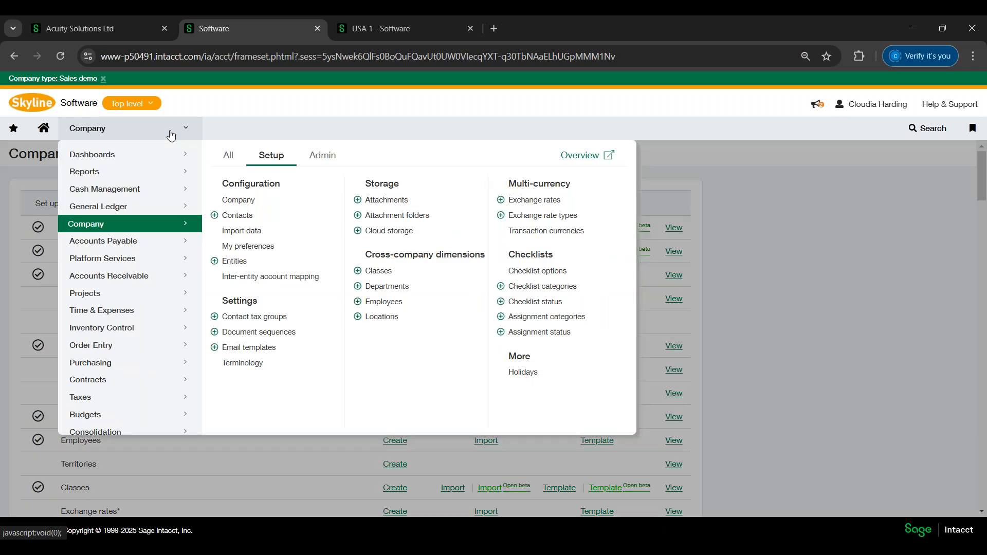
left_click(101, 414)
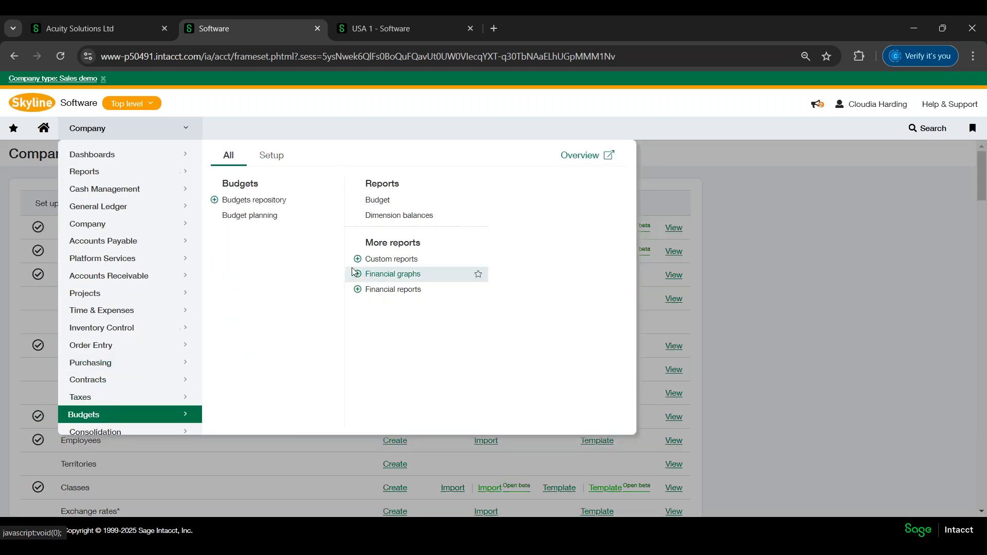
left_click(396, 205)
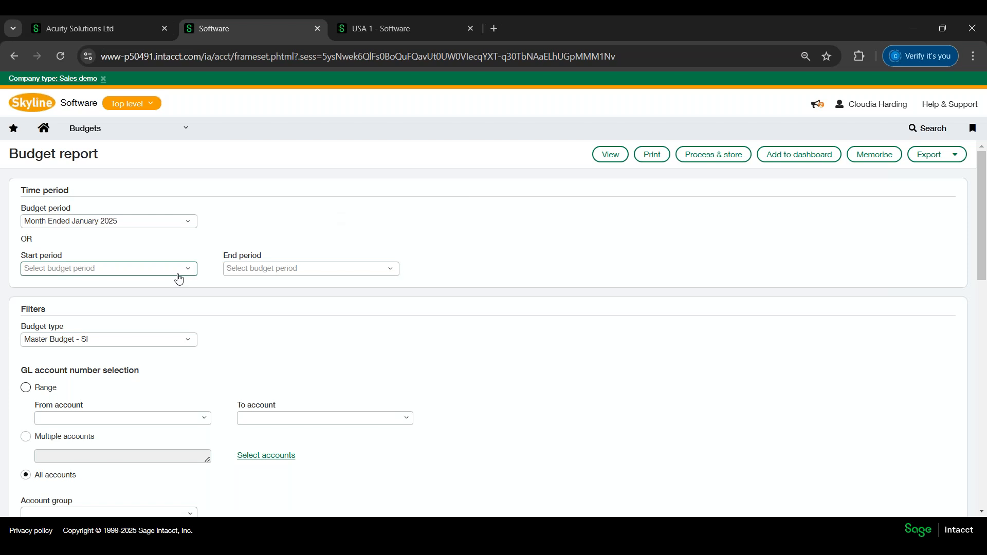
- Set the report's start period to Month Ended January 2024 and its end period to Month Ended December 2025
left_click(180, 276)
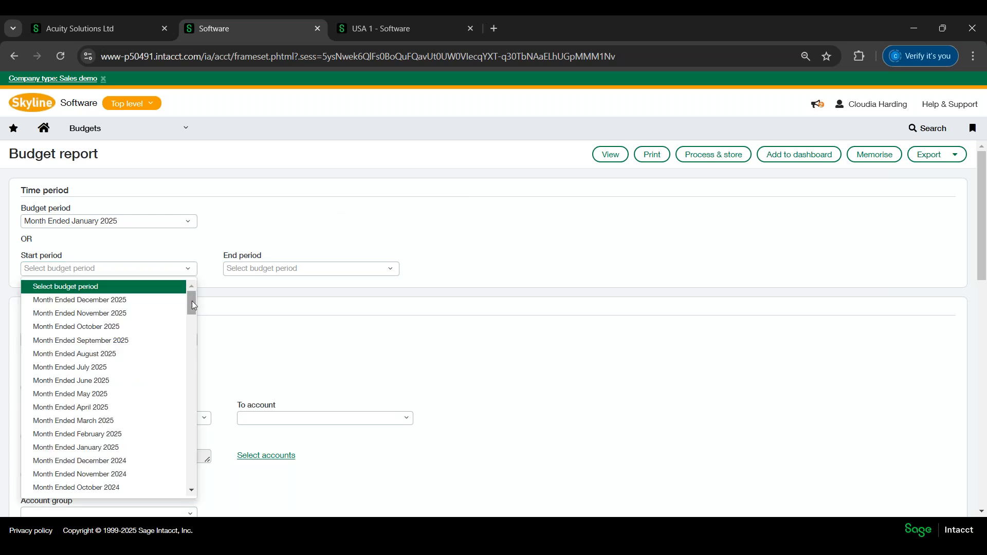
left_click_drag(193, 307, 193, 316)
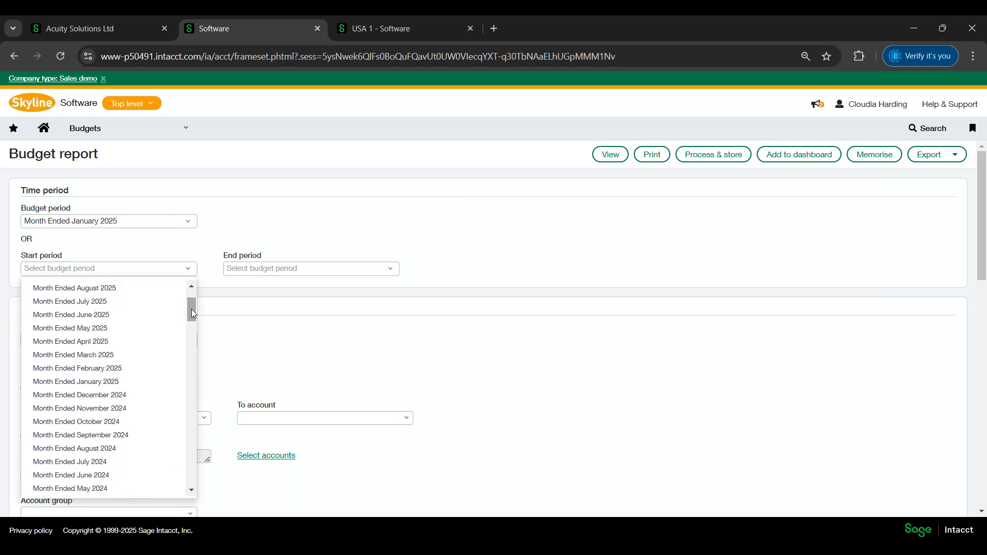
left_click(193, 490)
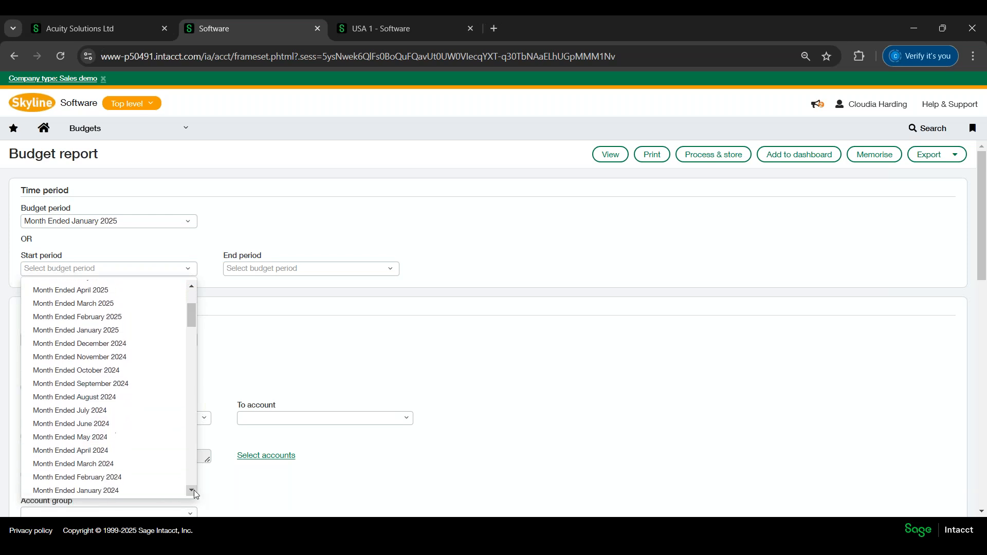
left_click(165, 490)
left_click(292, 270)
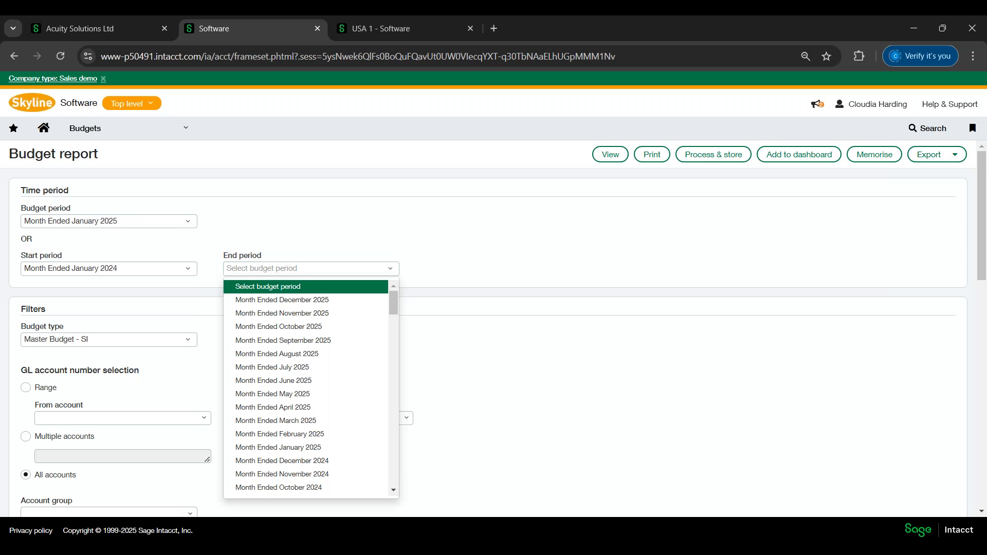
left_click(403, 295)
left_click(363, 269)
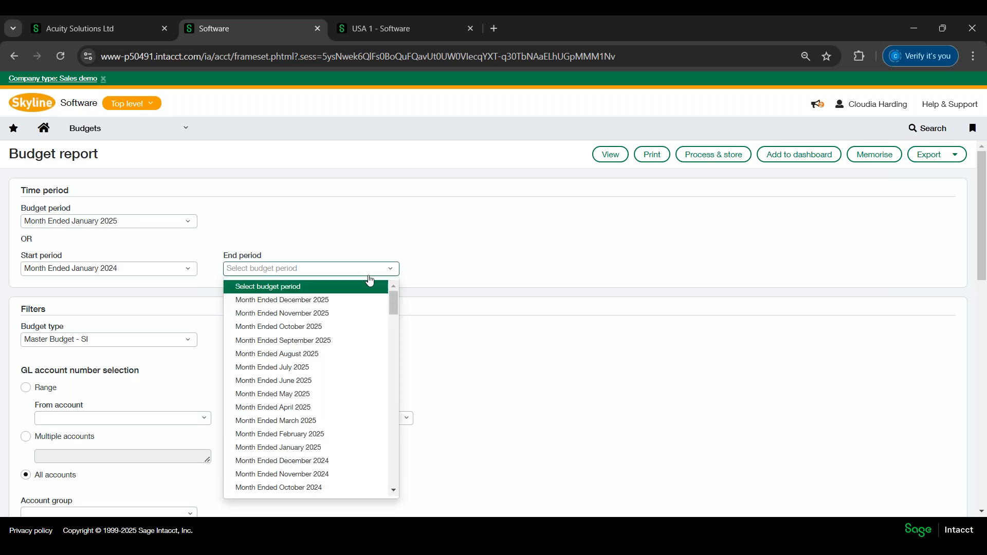
left_click(349, 301)
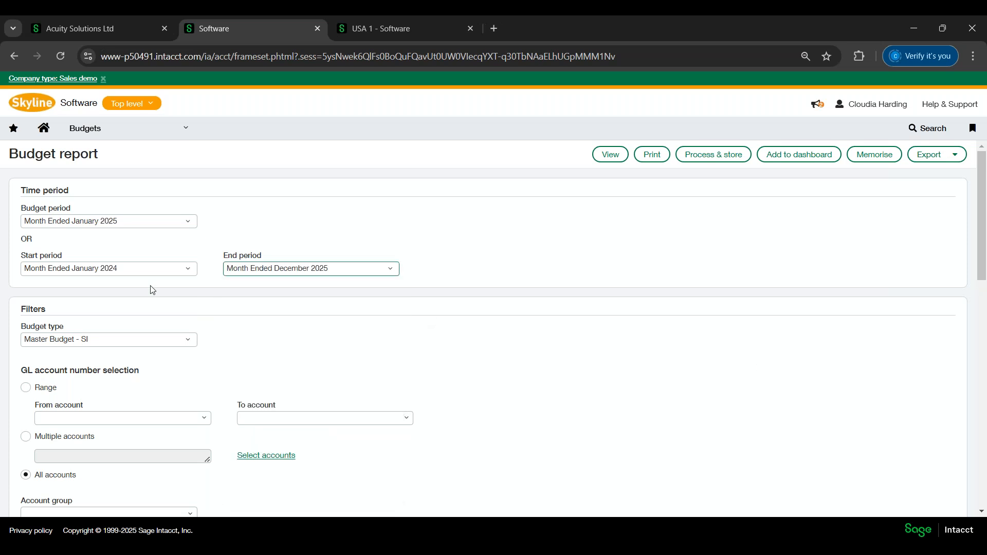
- Choose Budget 2024 as the report's budget type and enable the CSV importable format
left_click(121, 348)
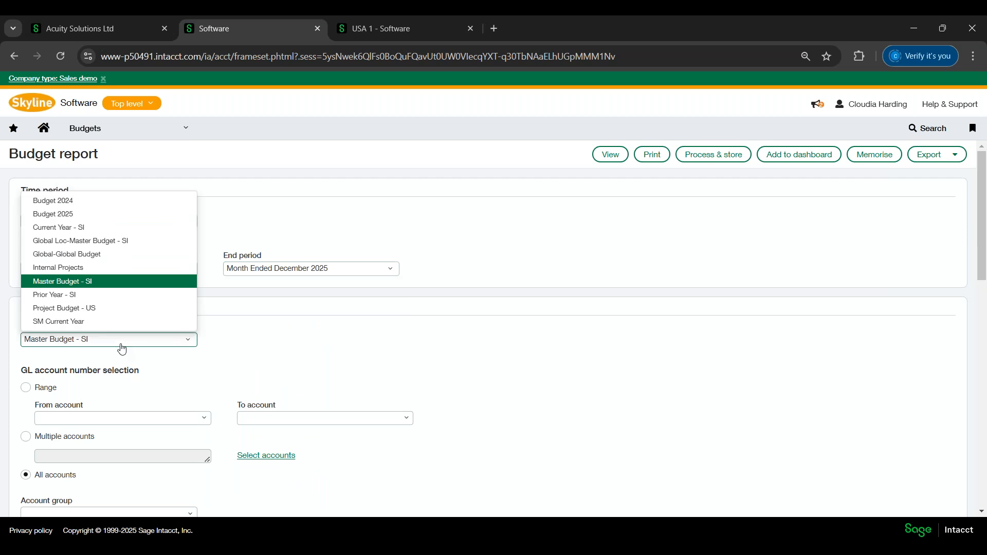
left_click(129, 202)
left_click_drag(980, 276, 972, 502)
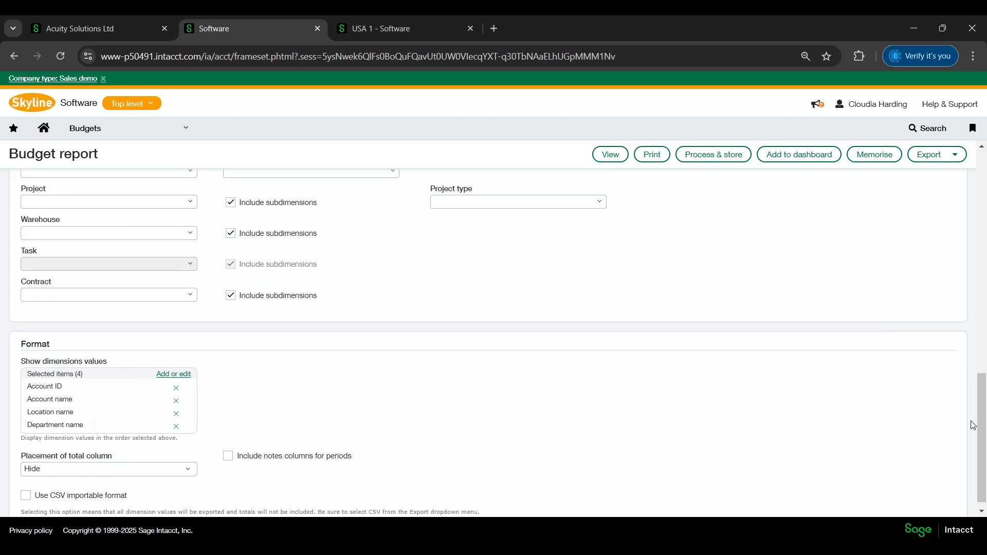
left_click_drag(982, 433, 981, 441)
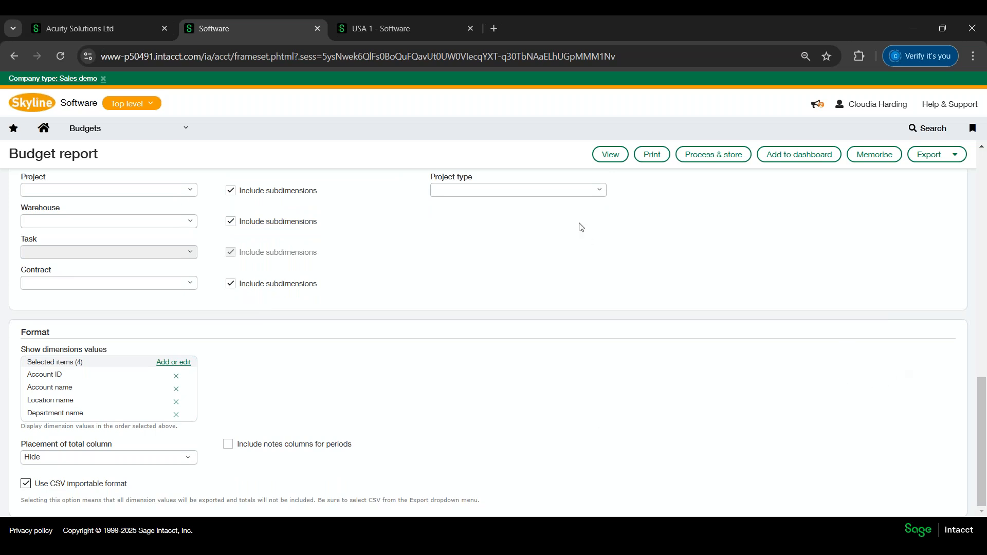
- Generate the budget report on screen and review its monthly columns through December 2025
left_click(610, 155)
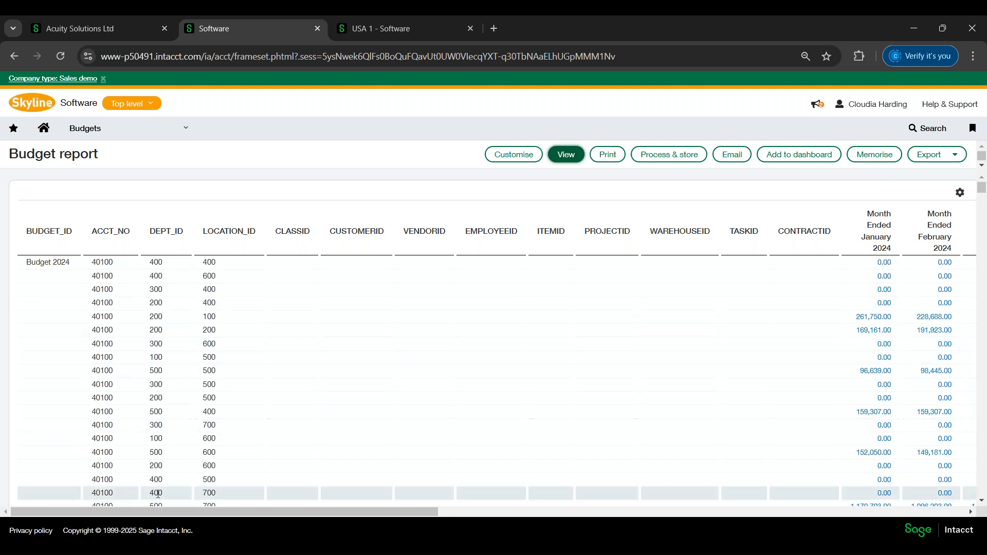
left_click_drag(165, 514, 937, 297)
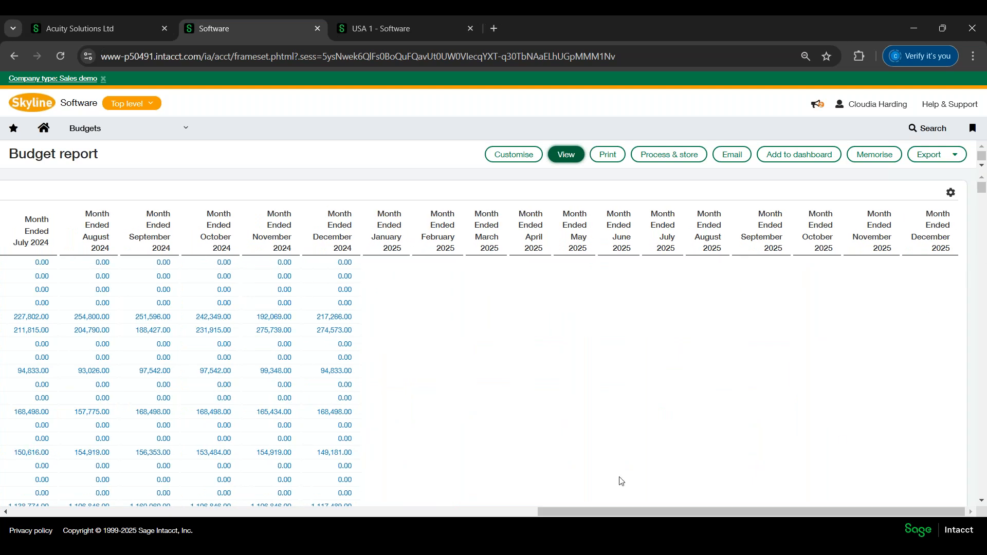
- Switch to the csvdownload (4) workbook in Excel and check the budget ID in cell A2 and the monthly columns
mouse_move(665, 523)
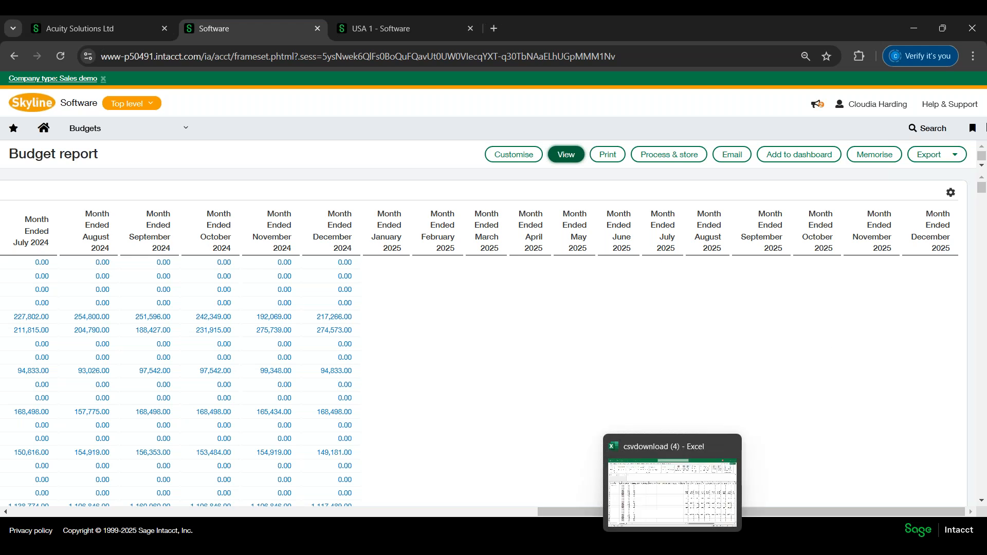
left_click(926, 156)
left_click(674, 529)
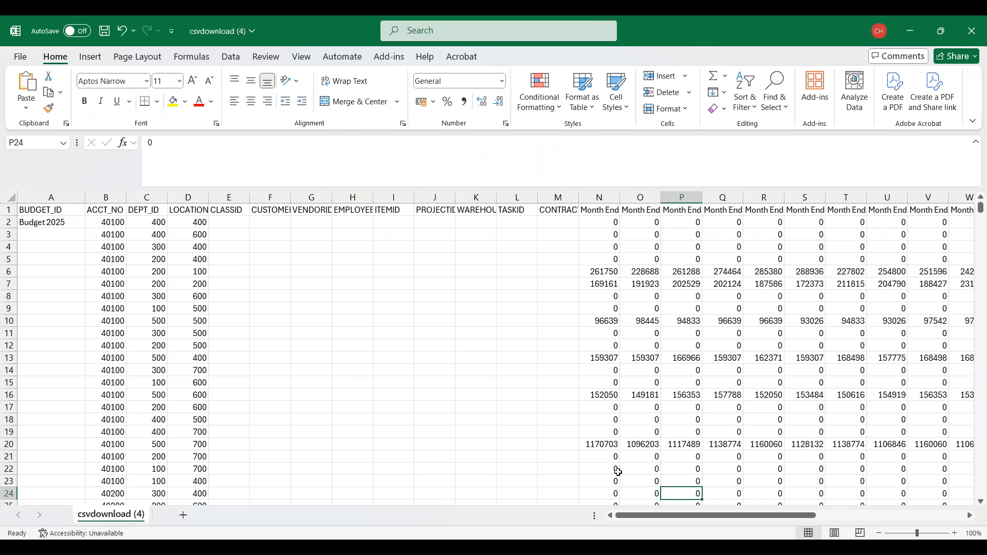
left_click_drag(630, 515, 630, 515)
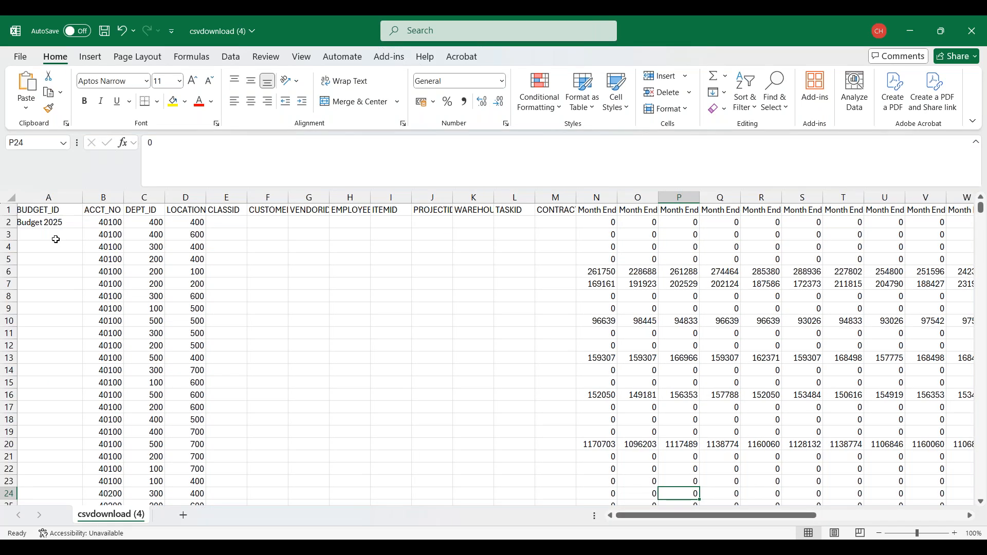
left_click(52, 223)
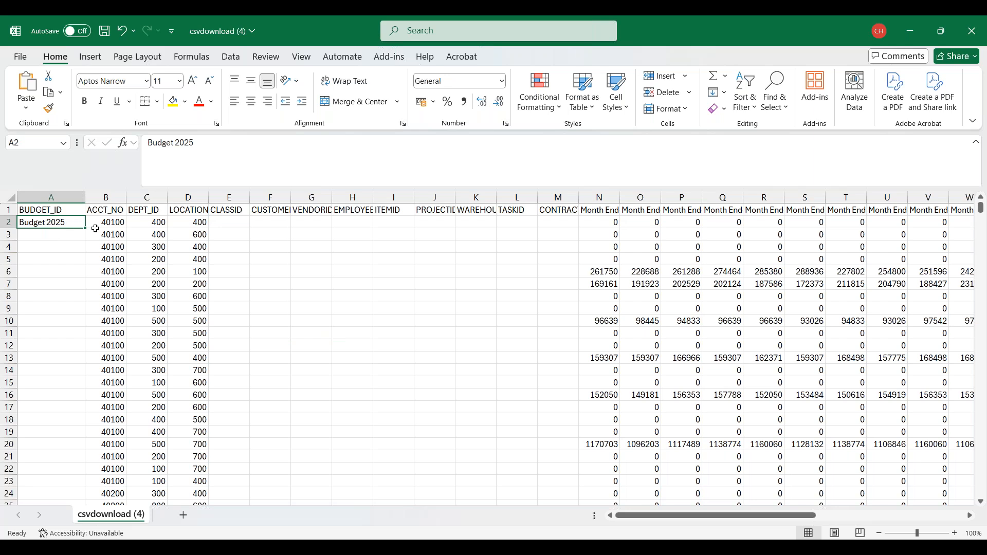
left_click_drag(653, 516, 730, 514)
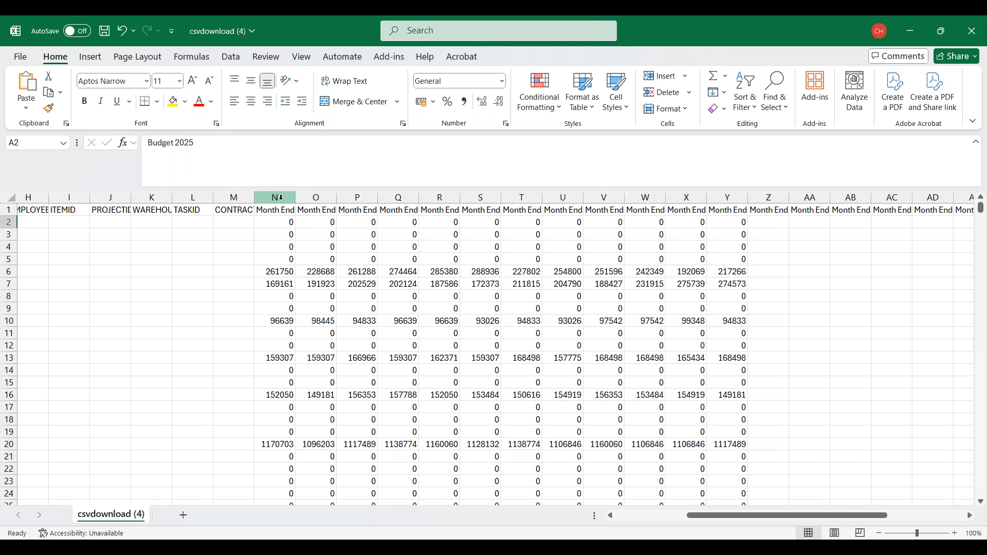
- Examine the Month Ended January 2025 through December 2025 columns in the exported budget sheet
left_click_drag(831, 516, 908, 514)
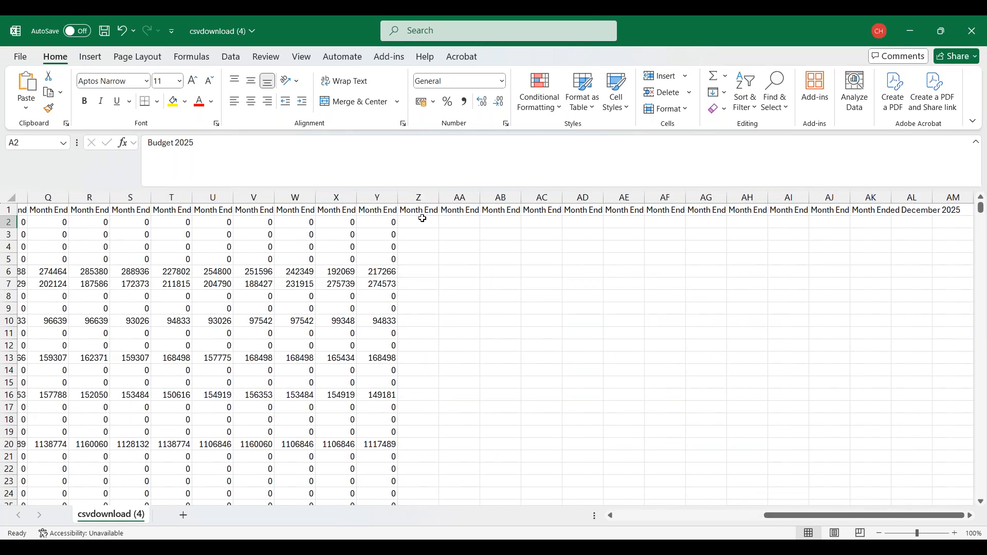
left_click_drag(410, 196, 835, 217)
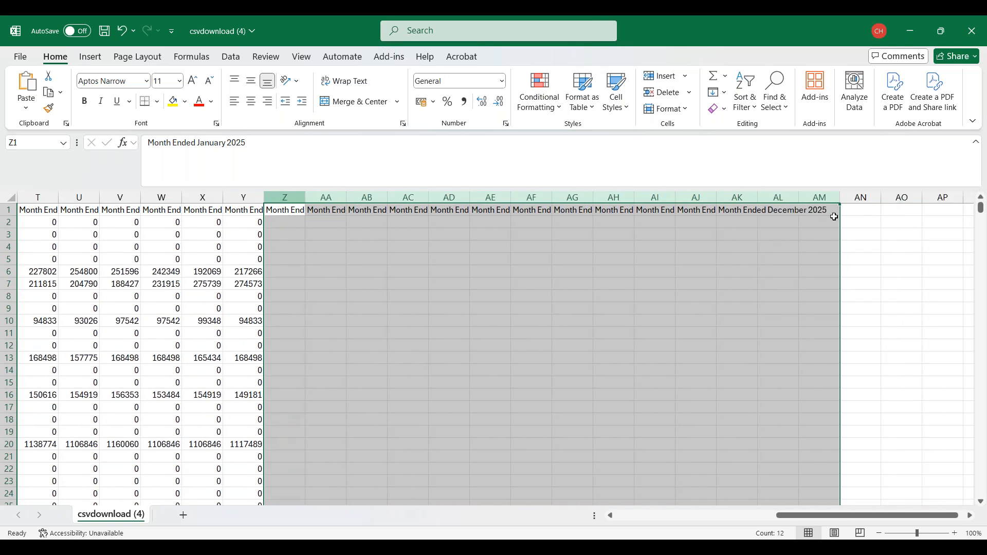
left_click(758, 392)
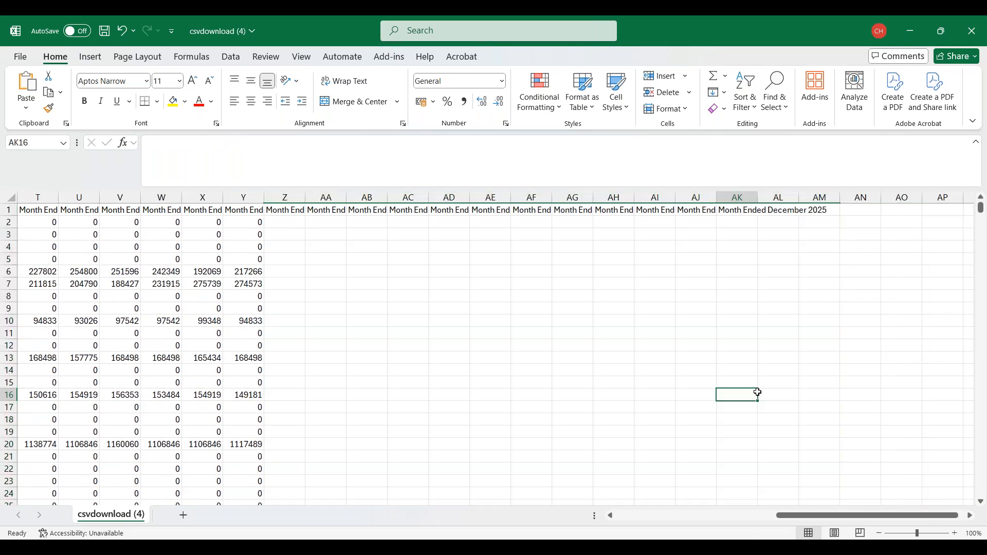
- Return to Sage Intacct and open Master Budget - SI from the budgets repository for editing to check its default budget setting
left_click(913, 30)
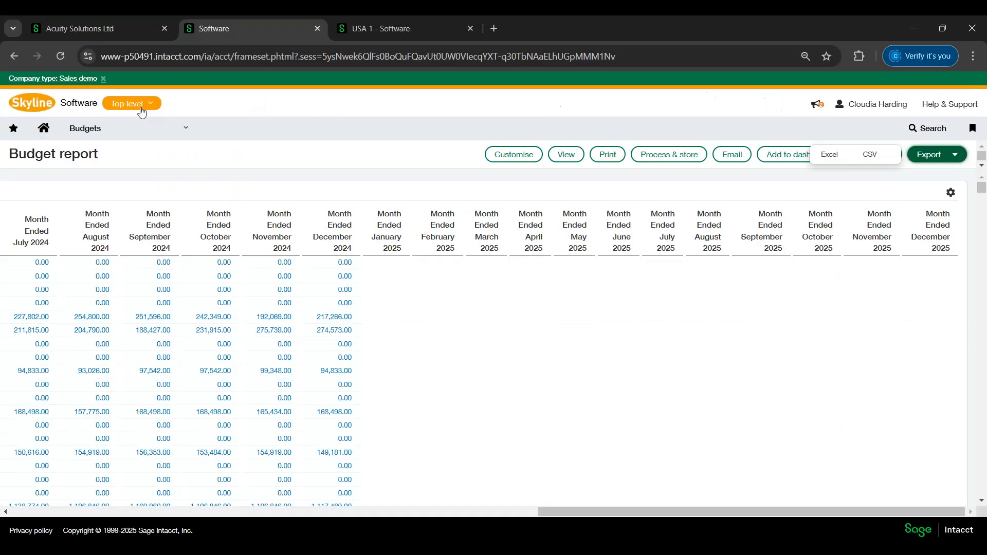
left_click(143, 127)
left_click(269, 199)
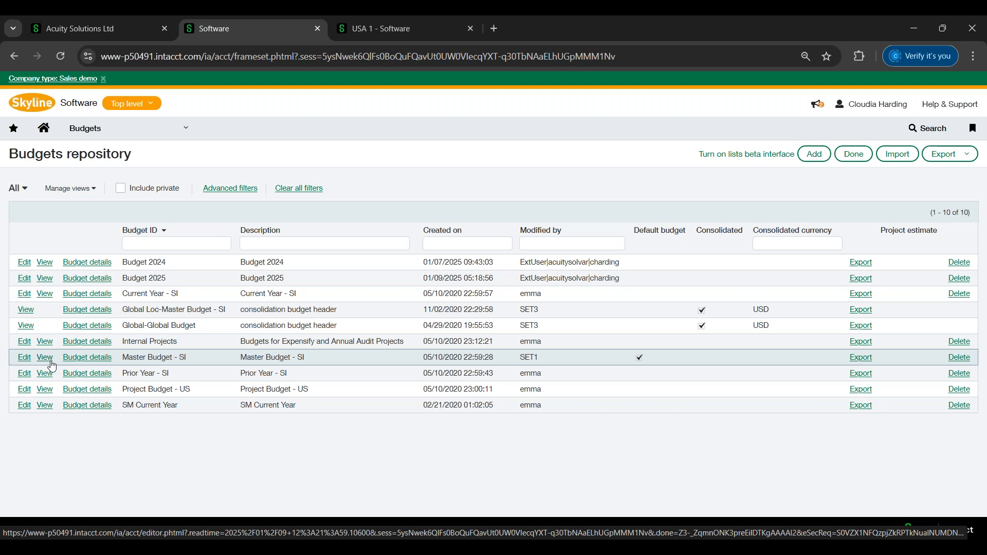
left_click(25, 358)
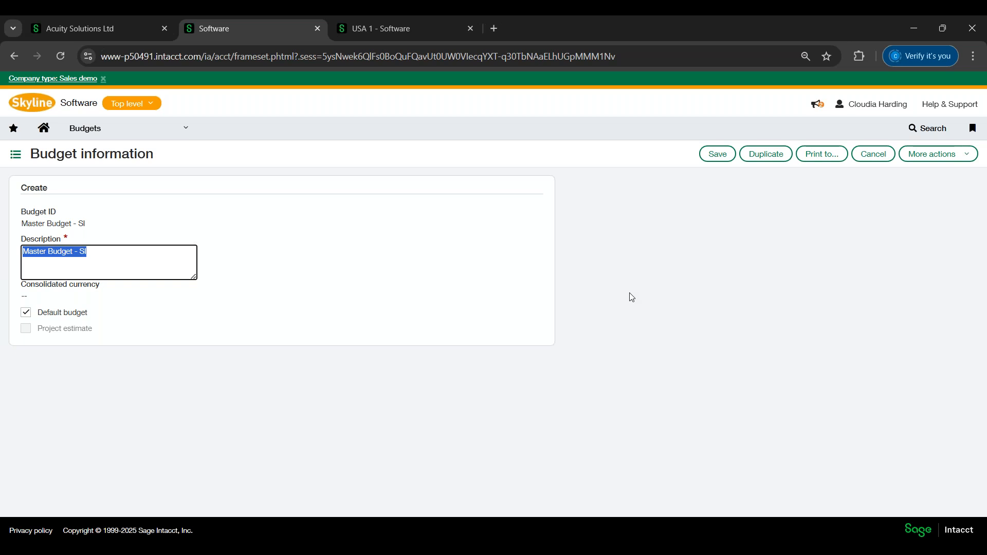
- Open the financial report A-Profit and Loss - Actual vs. Budget for editing and display its column definitions
left_click(152, 134)
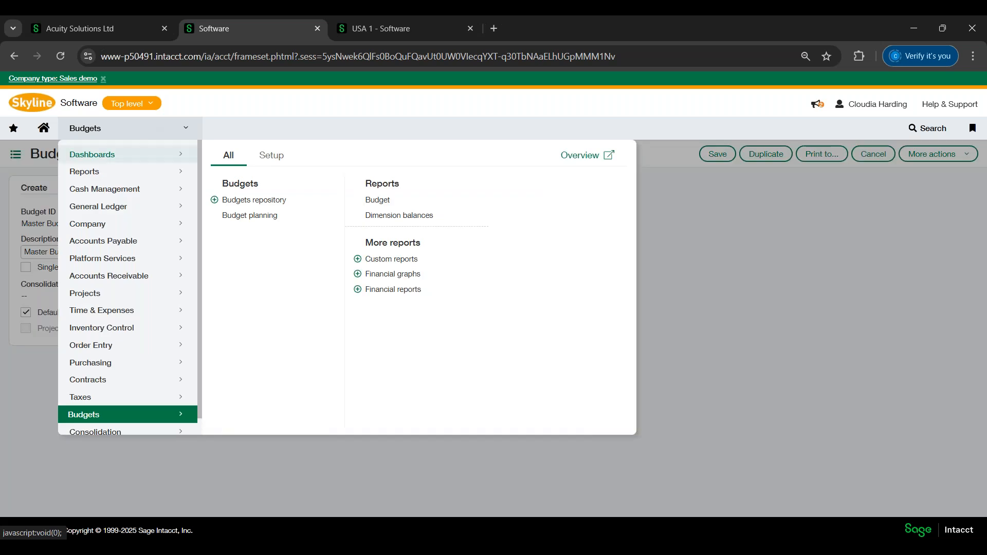
mouse_move(152, 175)
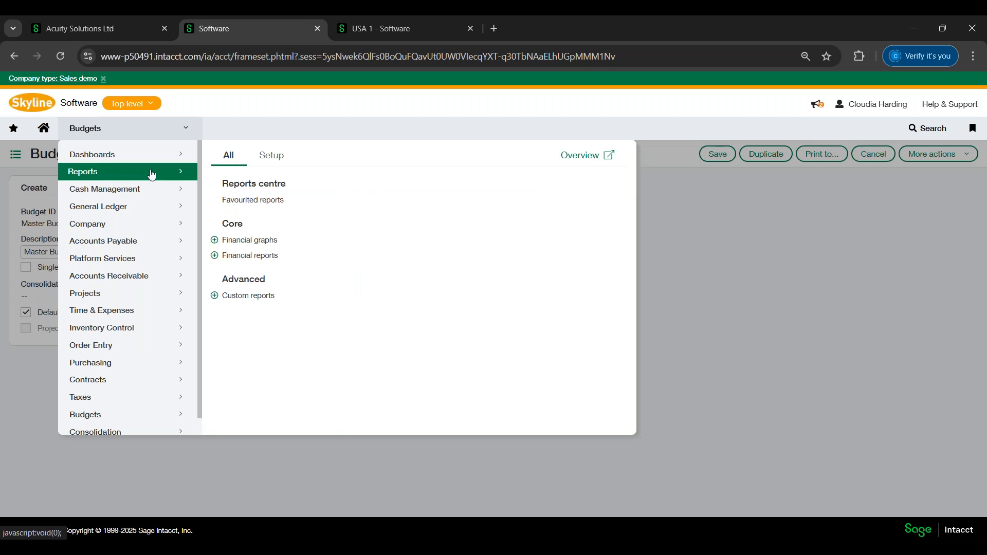
left_click(262, 260)
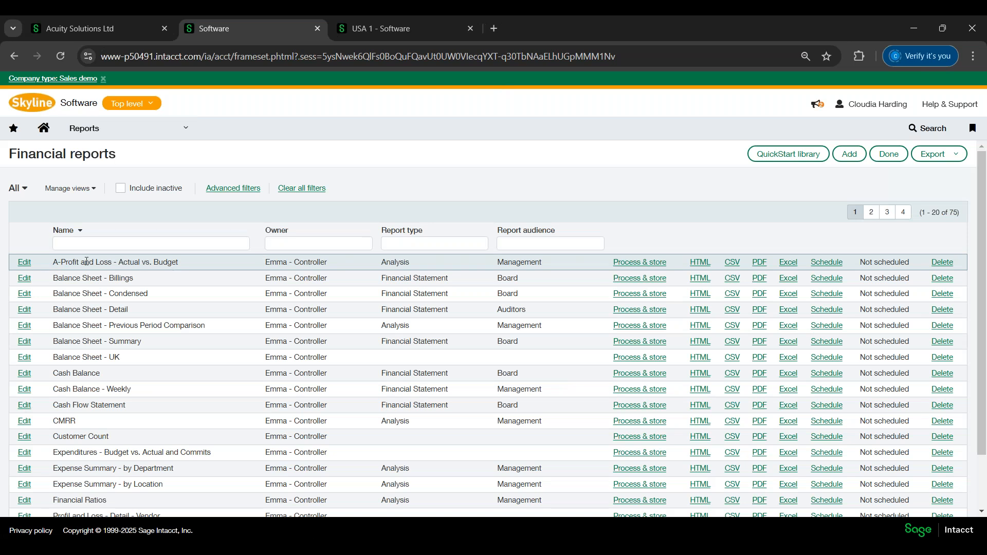
left_click(23, 264)
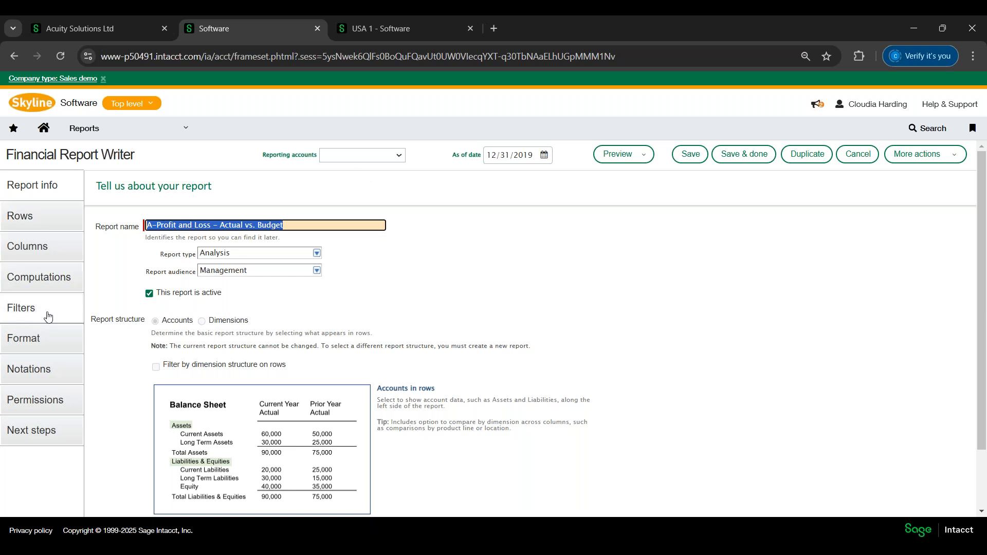
left_click(41, 251)
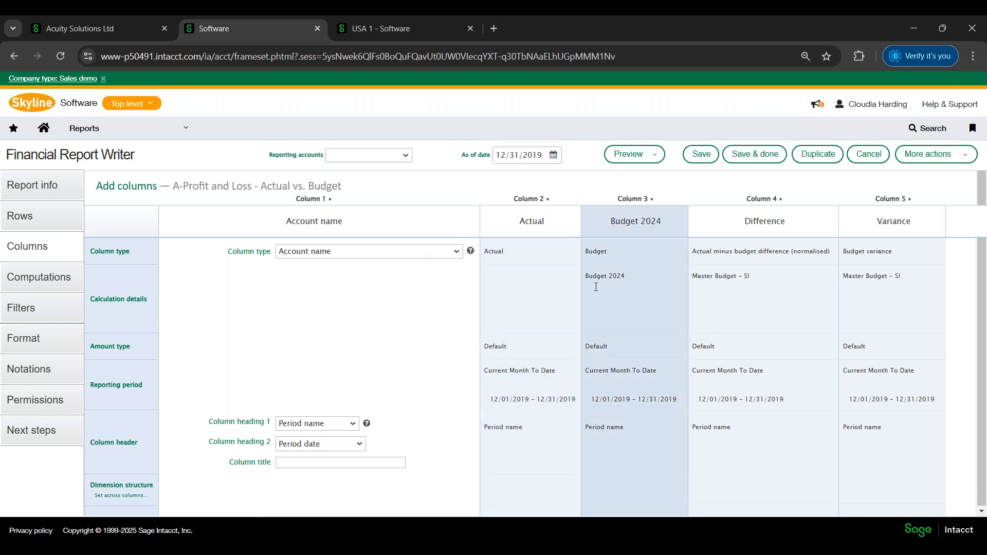
- Set the budget version of the report's Budget 2024 column to Budget 2025 and leave the report without saving
left_click(636, 199)
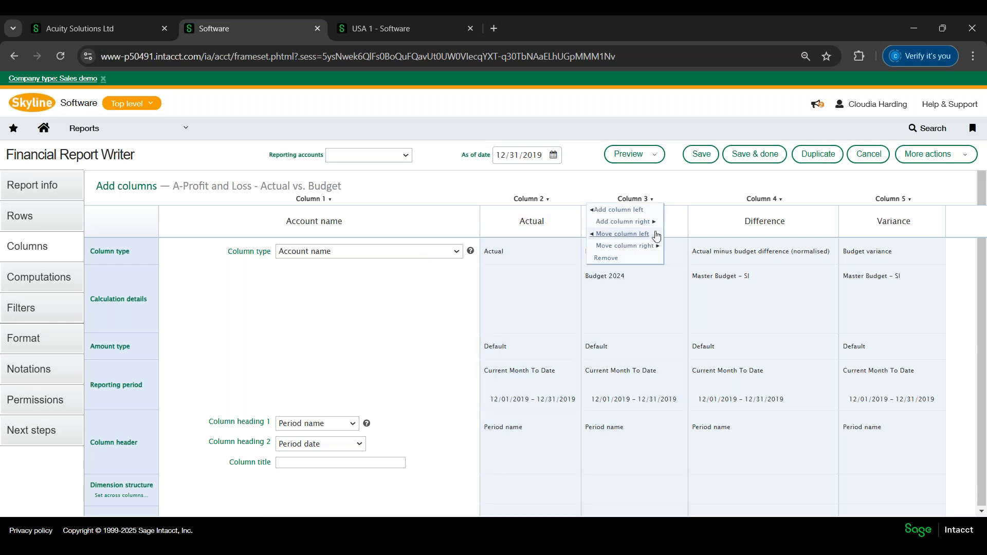
left_click(626, 315)
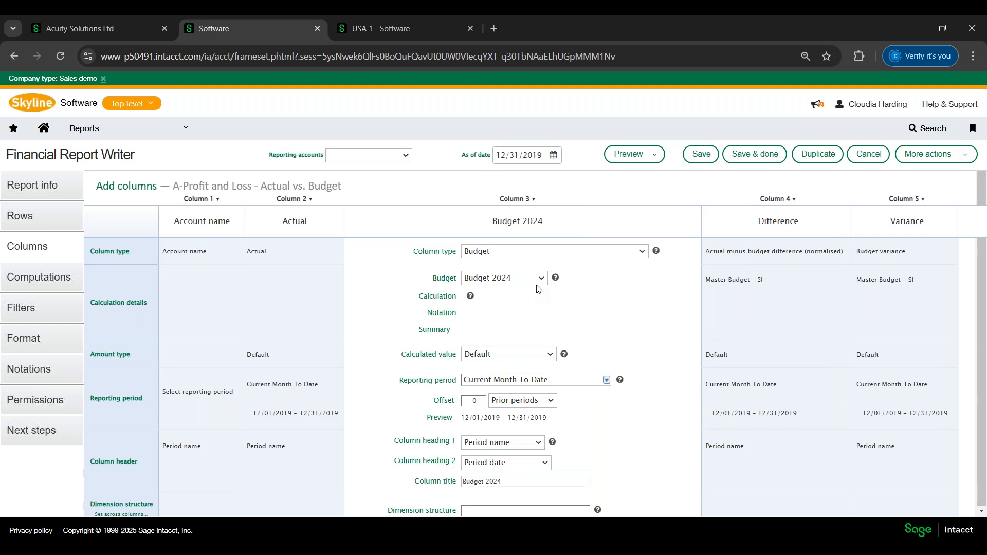
left_click(538, 281)
left_click(529, 291)
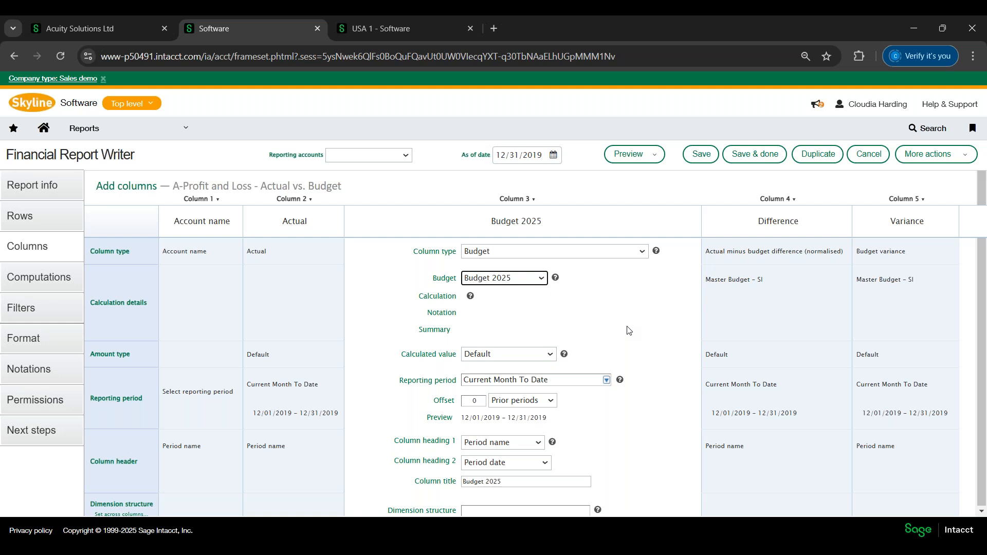
left_click(859, 160)
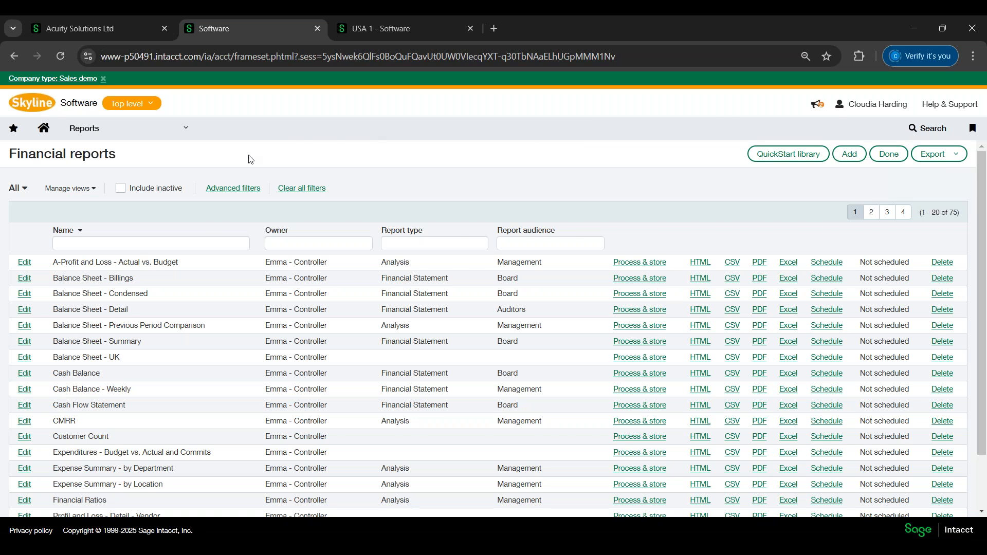
- In the USA 1 entity, open the AMEX credit card account, check its expiration month and year, and close it without changes
mouse_move(164, 135)
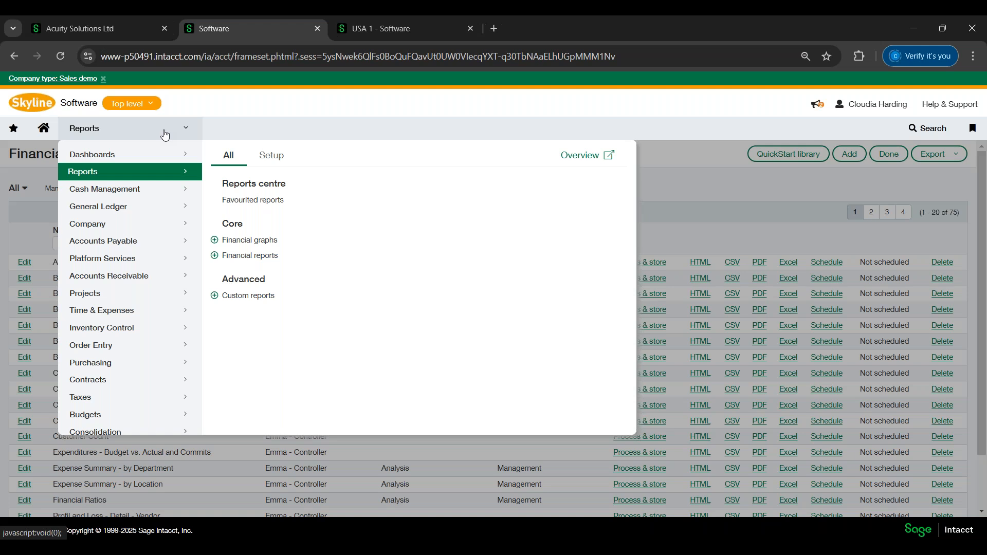
mouse_move(129, 195)
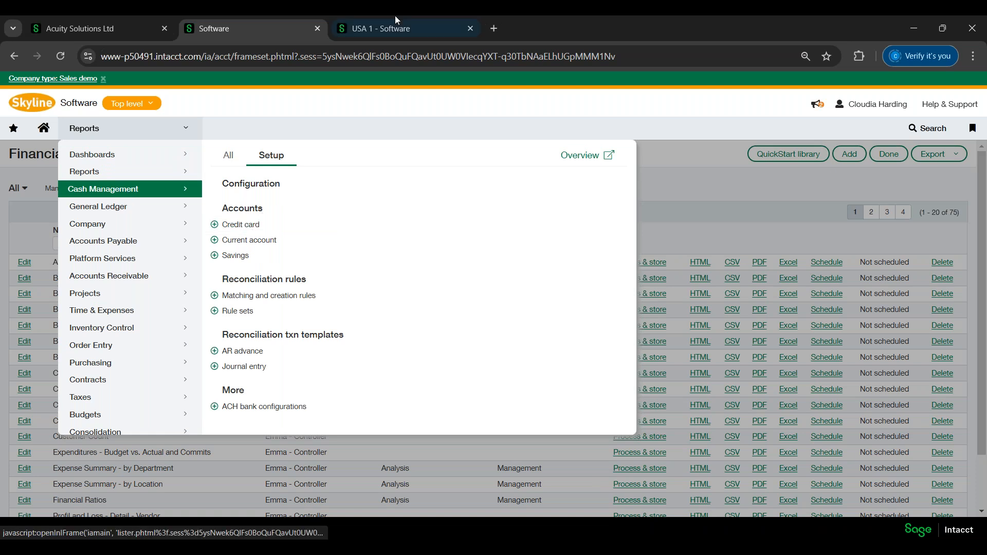
left_click(391, 28)
left_click(99, 133)
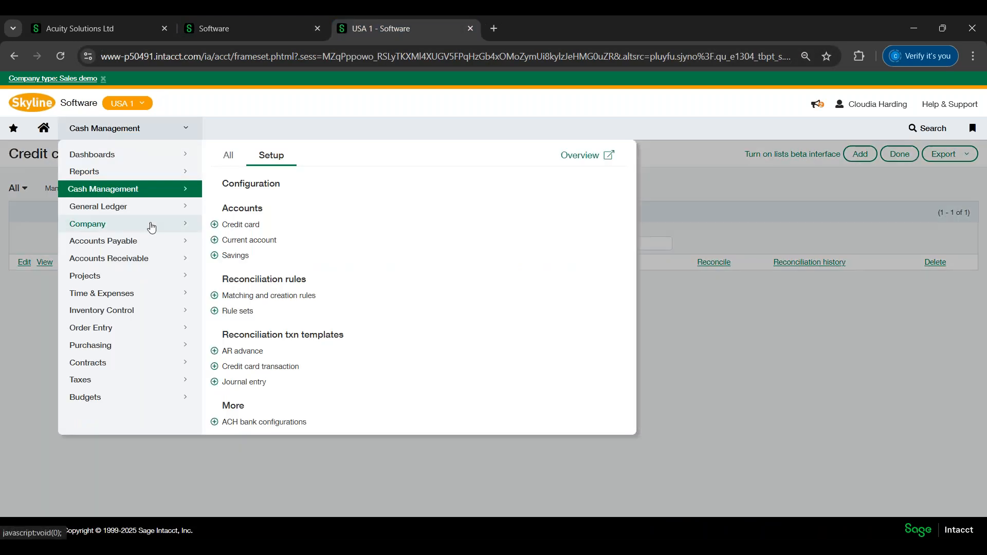
left_click(263, 224)
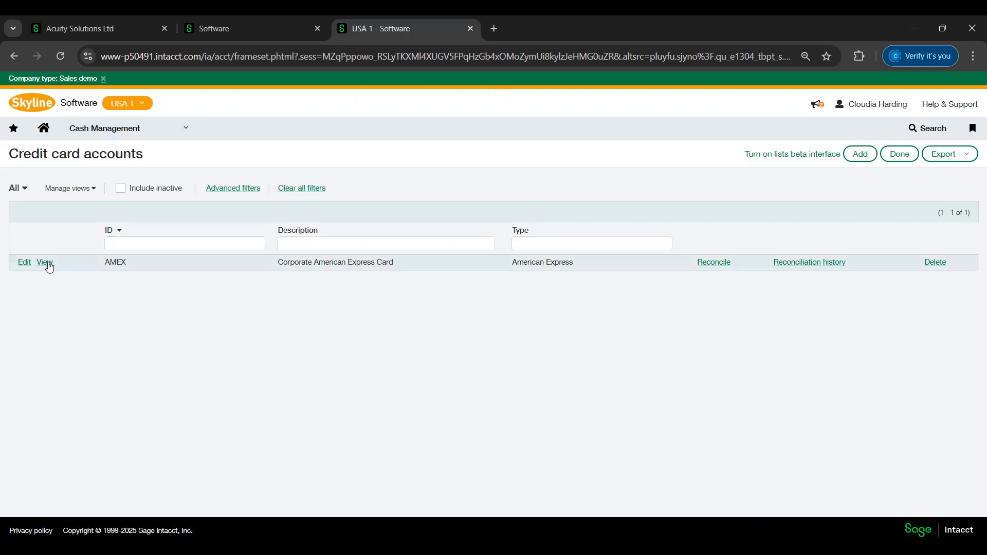
left_click(25, 262)
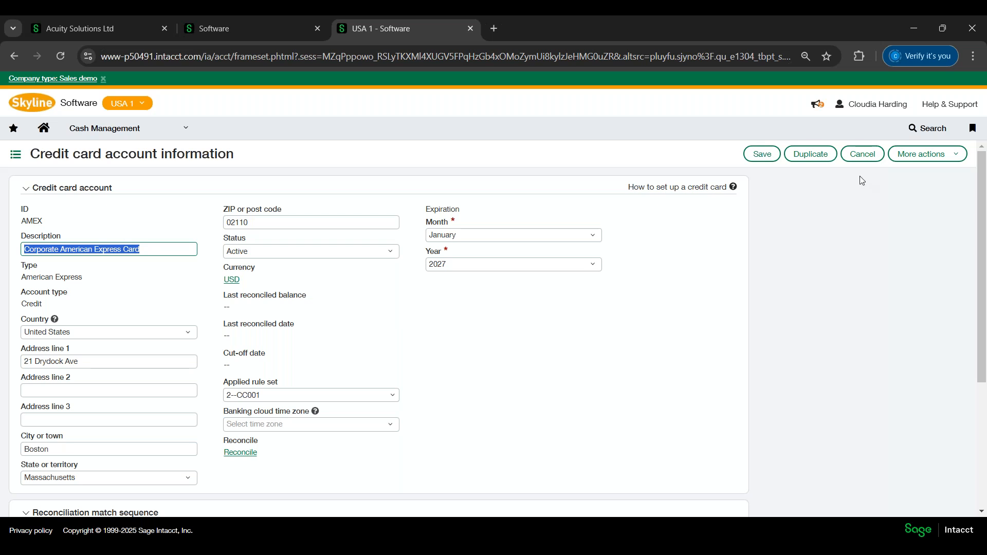
left_click(863, 154)
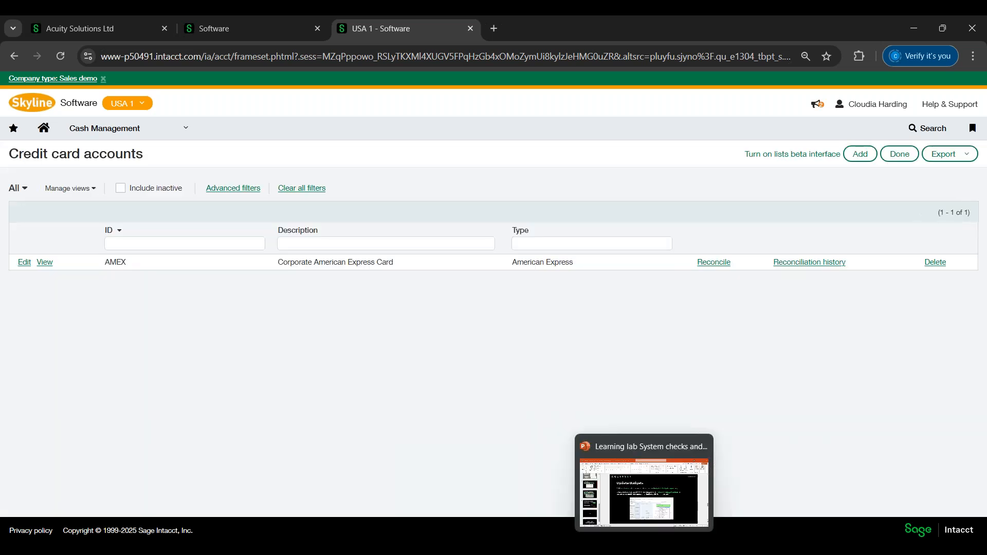
- Switch to the PowerPoint presentation and show slide 12, Control Future-Dated Transactions
left_click(669, 490)
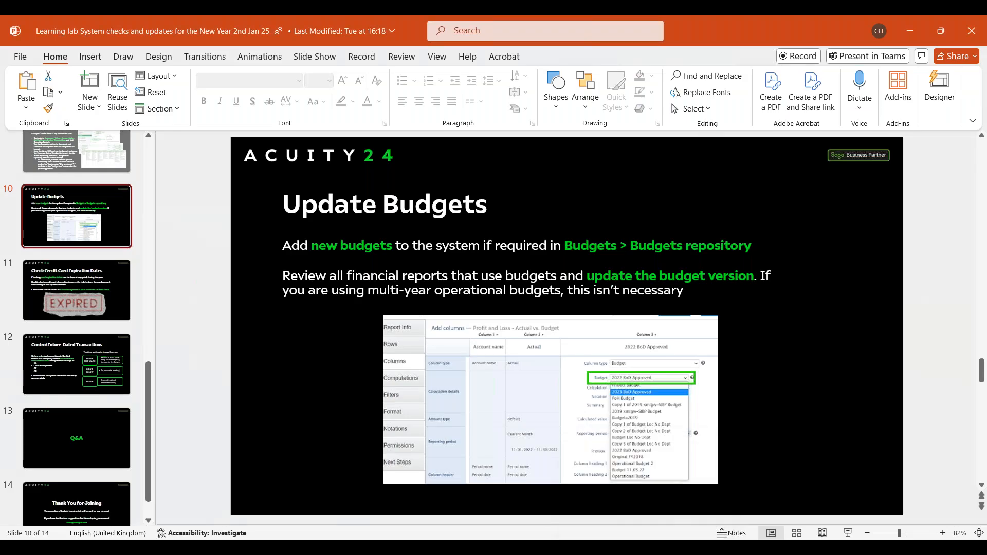
left_click(106, 382)
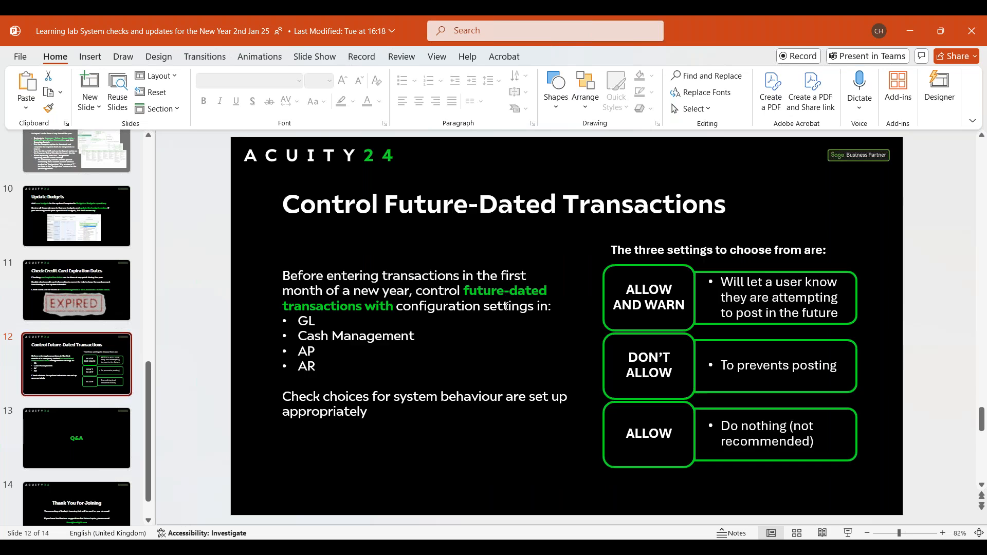